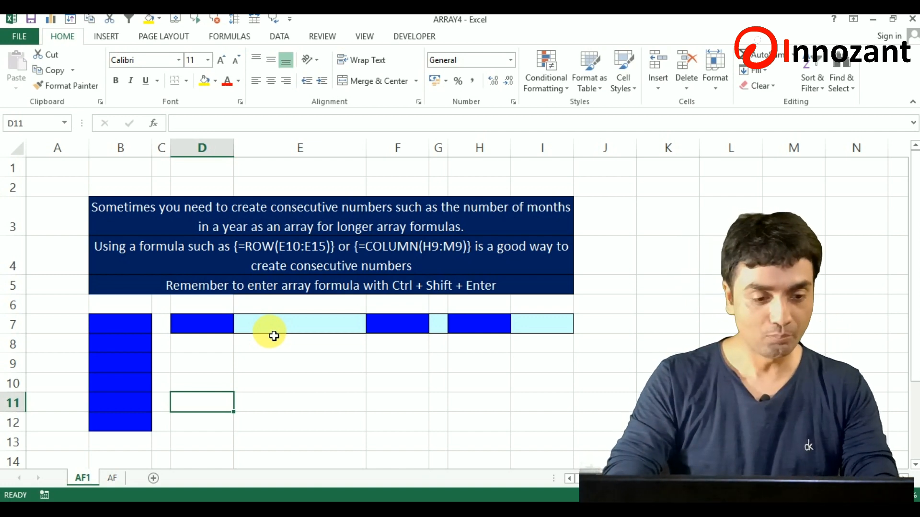
{"action": "key", "text": "Left"}
{"action": "key", "text": "Left"}
{"action": "key", "text": "Left"}
{"action": "key", "text": "Up"}
{"action": "key", "text": "Up"}
{"action": "key", "text": "Up"}
{"action": "key", "text": "Up"}
{"action": "key", "text": "Right"}
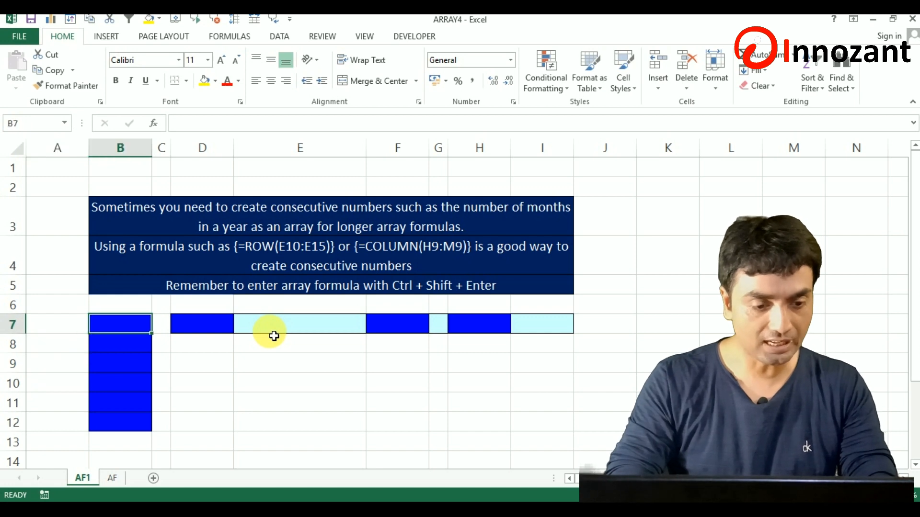
{"action": "key", "text": "shift+Down"}
{"action": "key", "text": "shift+Down"}
{"action": "key", "text": "shift+Down"}
{"action": "key", "text": "shift+Down"}
{"action": "key", "text": "shift+Down"}
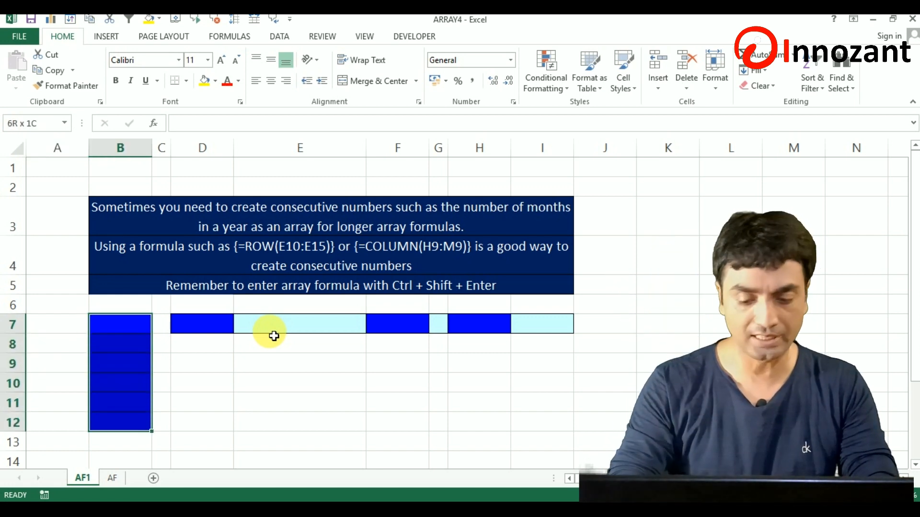
{"action": "key", "text": "Up"}
{"action": "key", "text": "Down"}
{"action": "key", "text": "Down"}
{"action": "key", "text": "Up"}
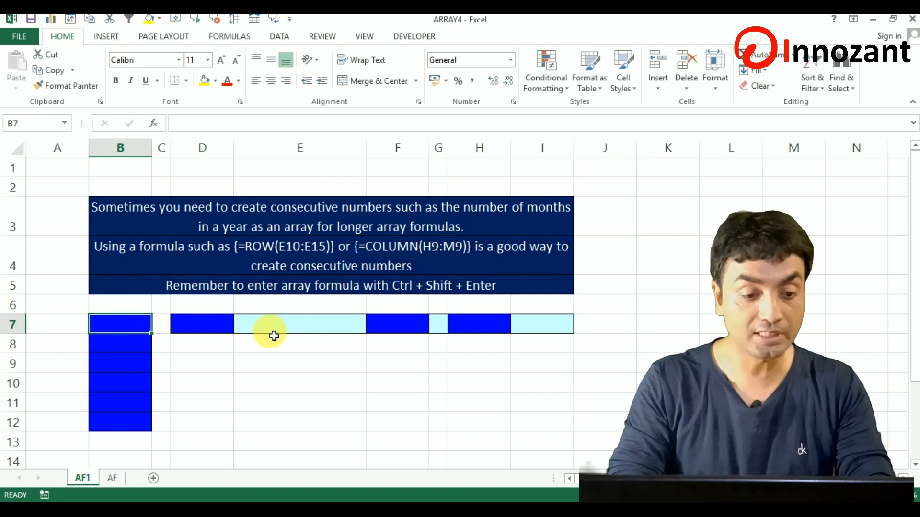
{"action": "key", "text": "shift+Down"}
{"action": "key", "text": "shift+Down"}
{"action": "key", "text": "shift+Down"}
{"action": "key", "text": "shift+Down"}
{"action": "key", "text": "shift+Down"}
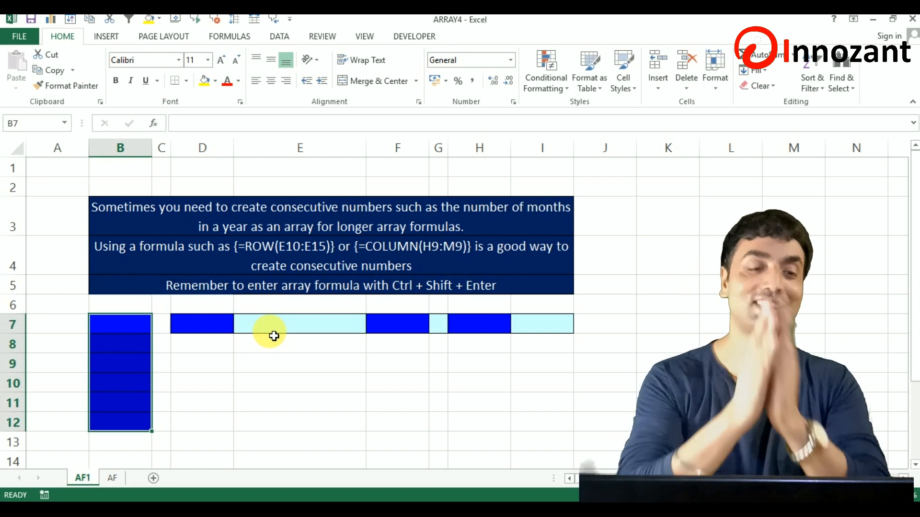
Fill the range B7:B12 with consecutive row numbers using the array formula =ROW(B7:B12).
{"action": "key", "text": "Up"}
{"action": "key", "text": "Down"}
{"action": "key", "text": "shift+Down"}
{"action": "key", "text": "shift+Down"}
{"action": "key", "text": "shift+Down"}
{"action": "key", "text": "shift+Down"}
{"action": "key", "text": "shift+Down"}
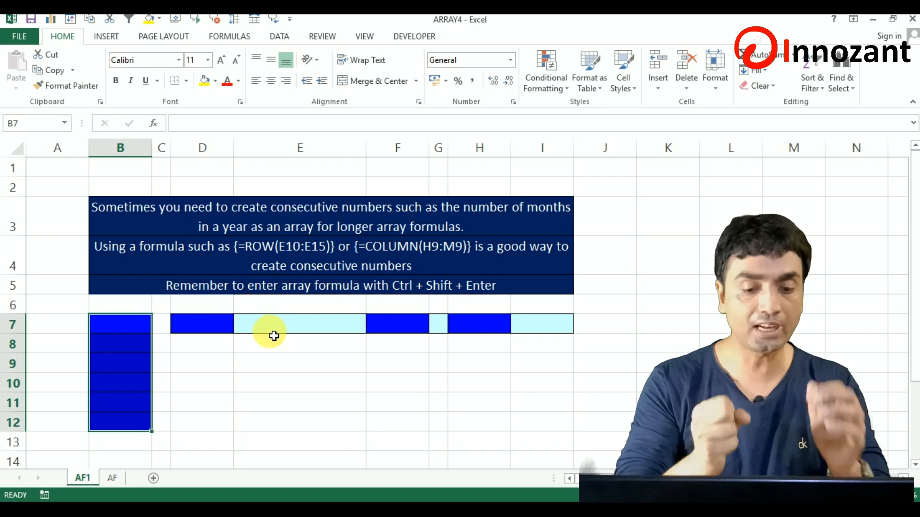
{"action": "type", "text": "="}
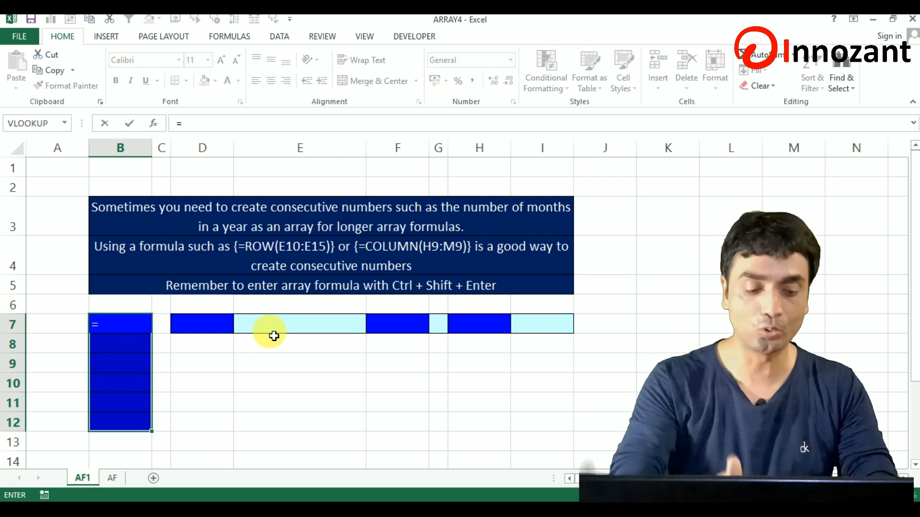
{"action": "type", "text": "row"}
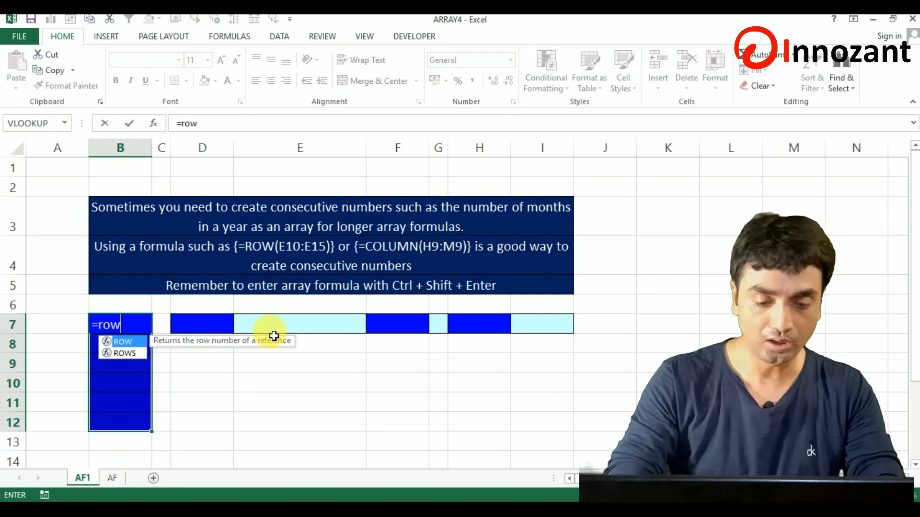
{"action": "key", "text": "Tab"}
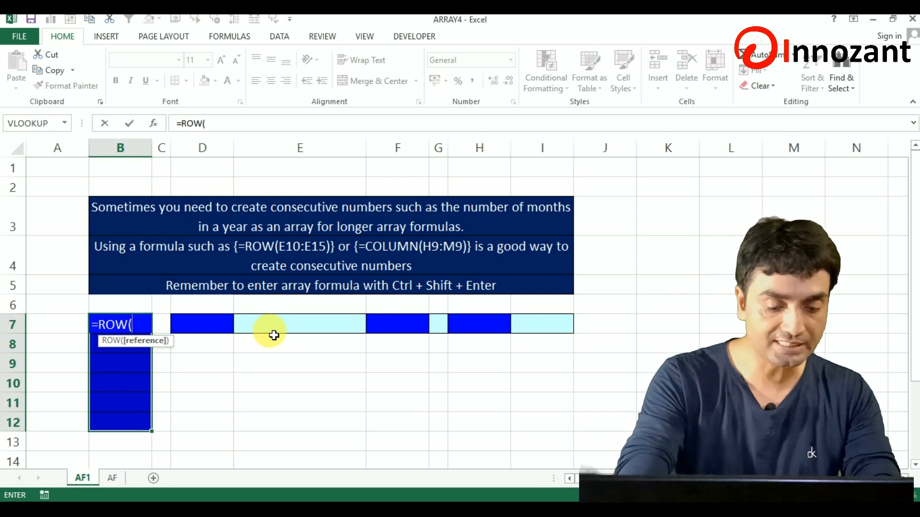
{"action": "type", "text": "b7"}
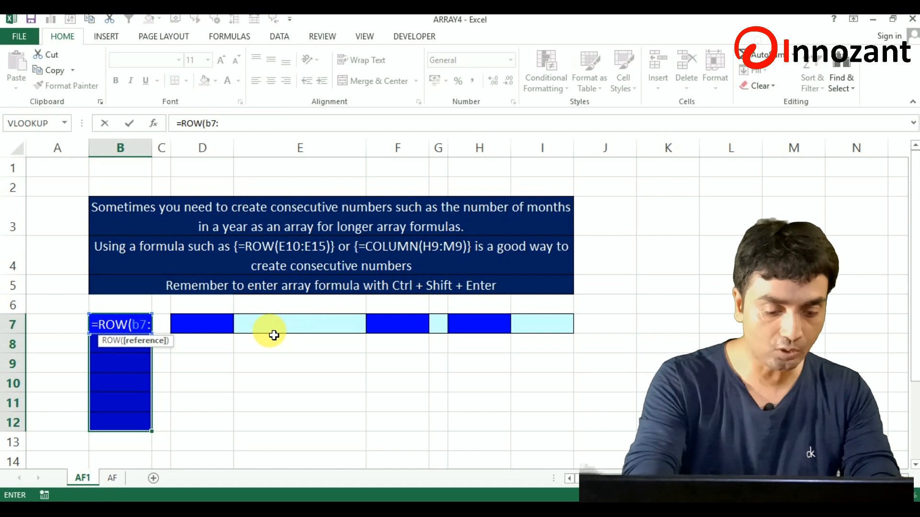
{"action": "type", "text": ":b12"}
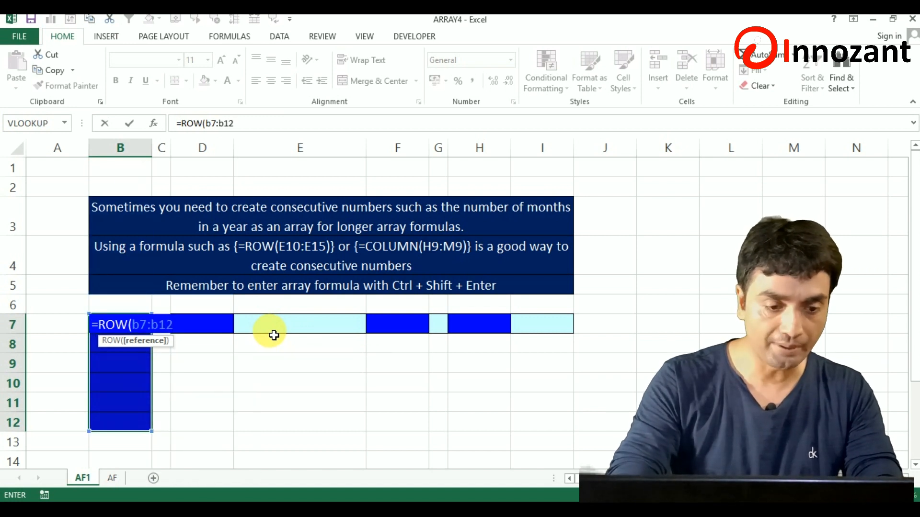
{"action": "type", "text": ")"}
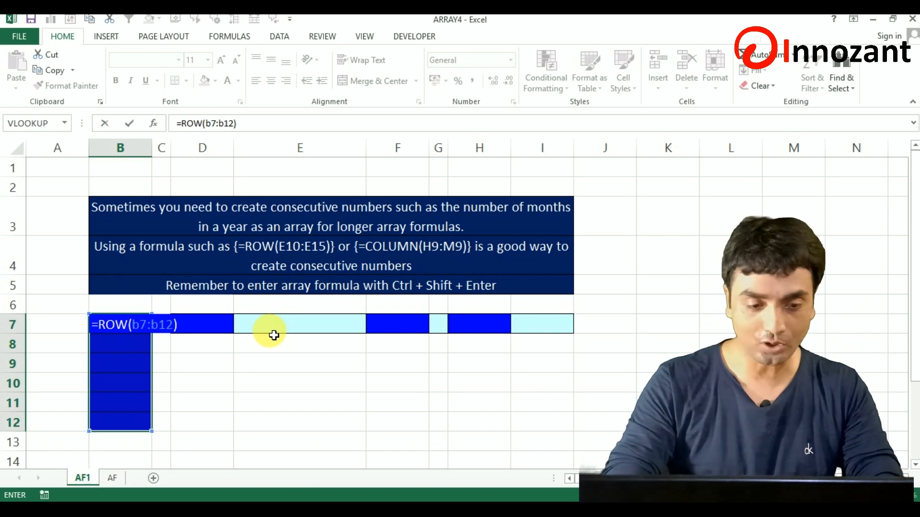
{"action": "key", "text": "ctrl+shift+Return"}
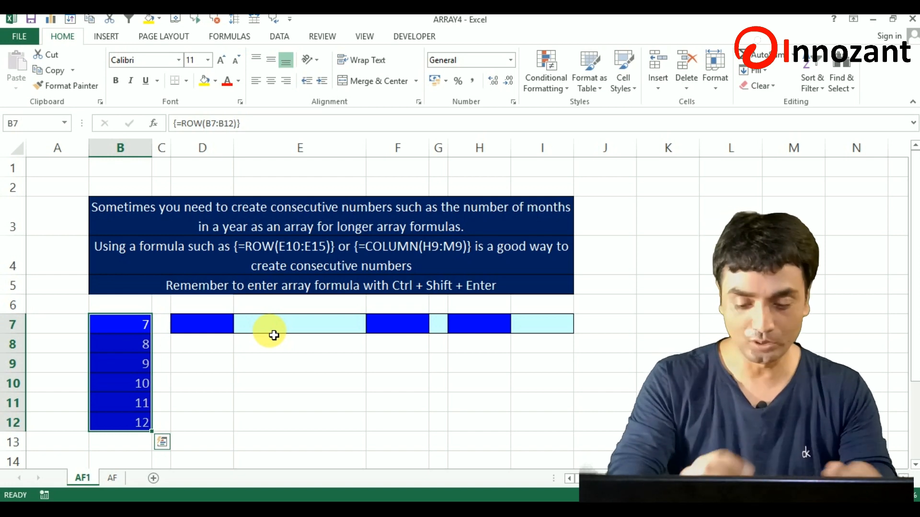
Fill the range D7:I7 with consecutive column numbers using the array formula =COLUMN(D7:I7).
{"action": "key", "text": "Right"}
{"action": "key", "text": "Right"}
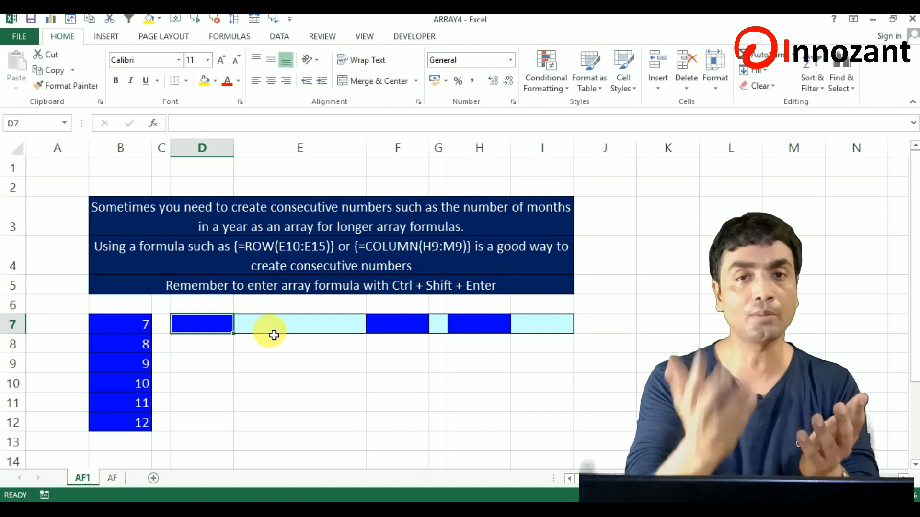
{"action": "key", "text": "shift+Right"}
{"action": "key", "text": "shift+Right"}
{"action": "key", "text": "shift+Right"}
{"action": "key", "text": "shift+Right"}
{"action": "key", "text": "shift+Right"}
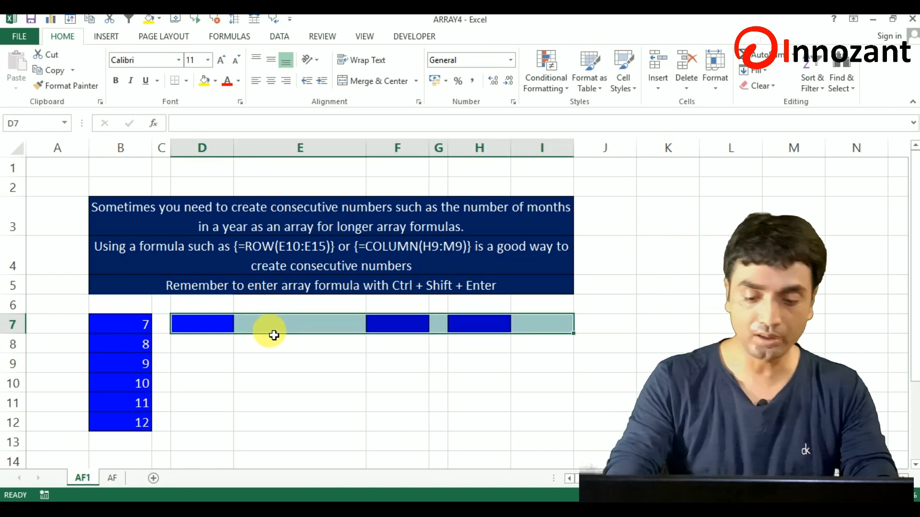
{"action": "type", "text": "=colum"}
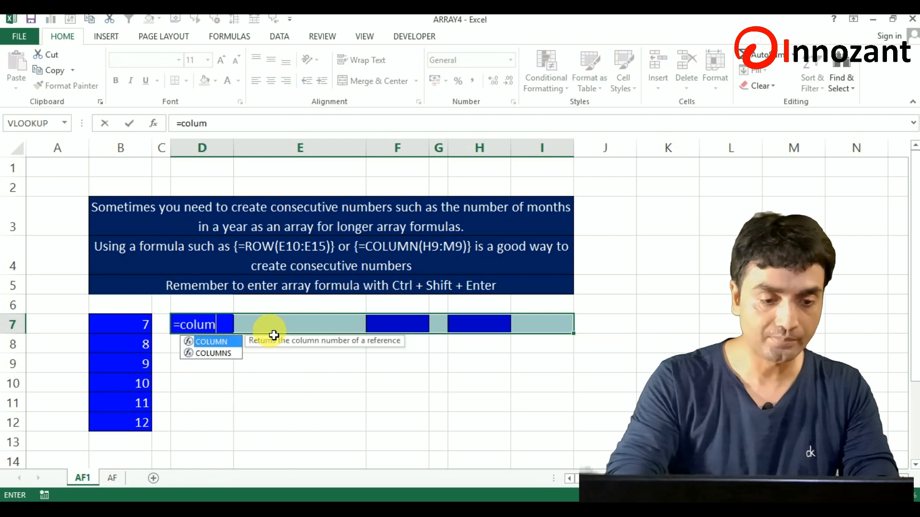
{"action": "key", "text": "Tab"}
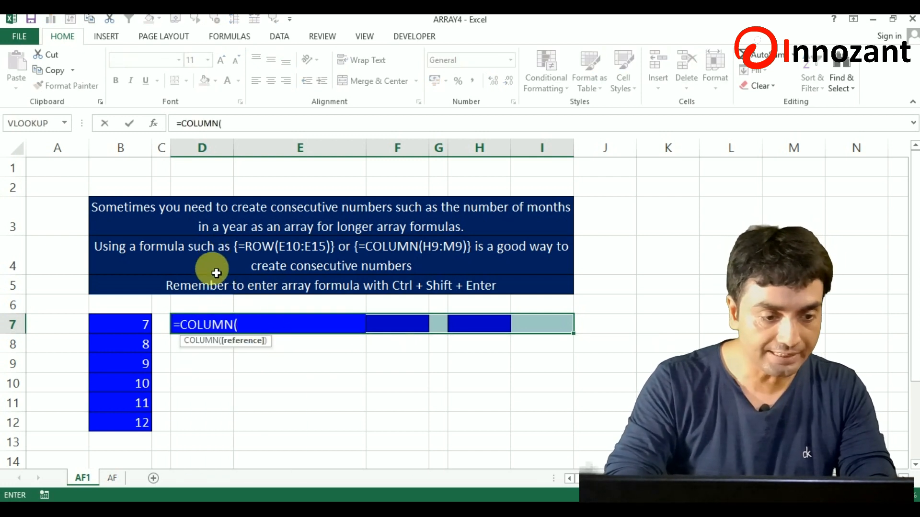
{"action": "type", "text": "d7:"}
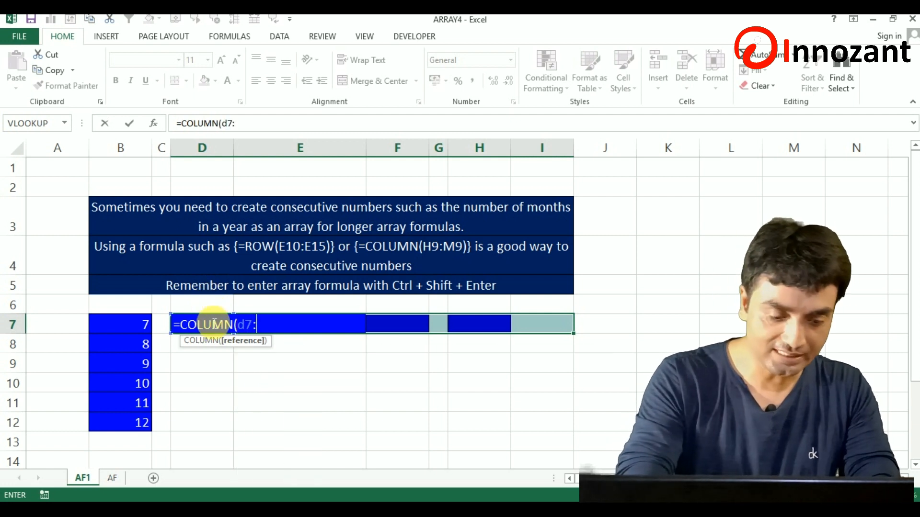
{"action": "type", "text": "i7)"}
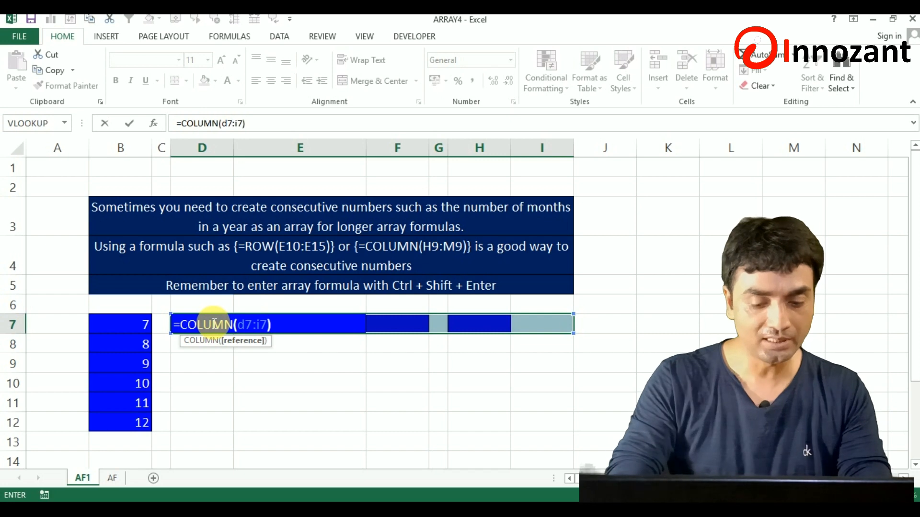
{"action": "key", "text": "ctrl+shift+Return"}
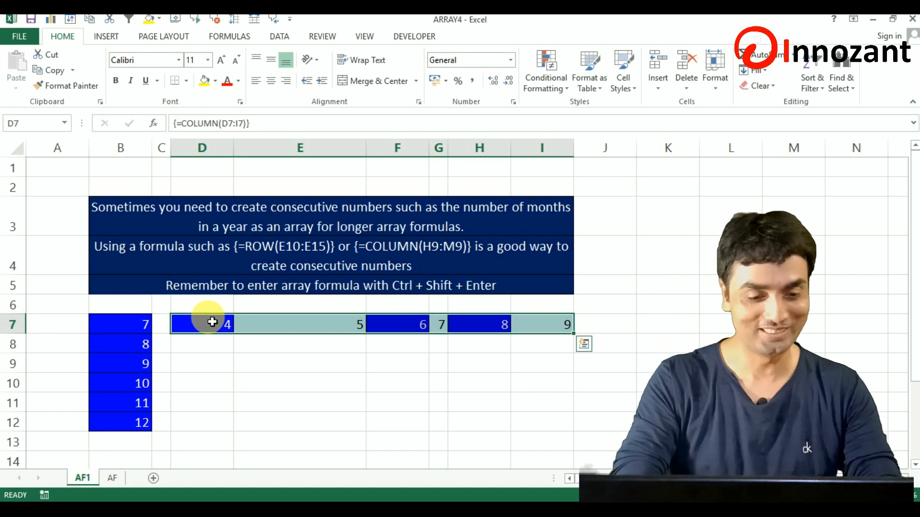
Switch to the AF sheet and look over the array formula notes, the bonus assumptions and the sales records.
{"action": "left_click", "coordinate": [115, 479]}
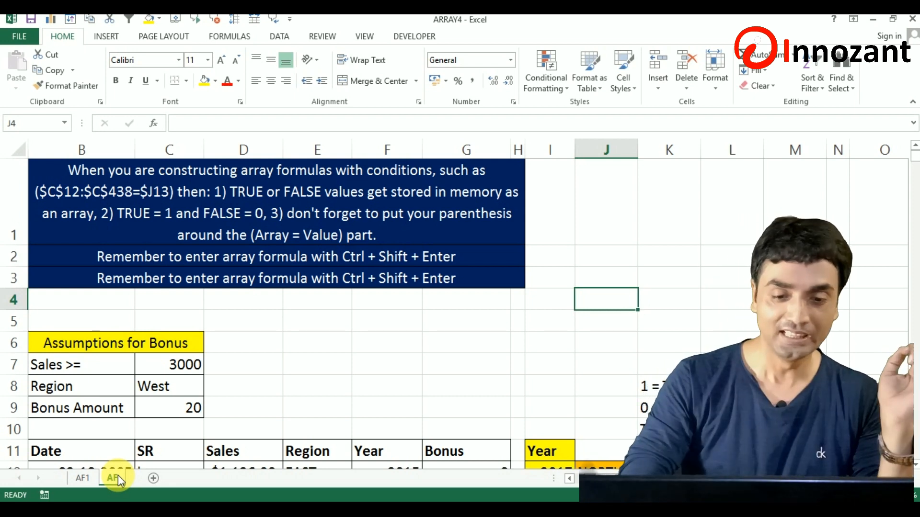
{"action": "key", "text": "Down"}
{"action": "key", "text": "Down"}
{"action": "key", "text": "Down"}
{"action": "key", "text": "Down"}
{"action": "key", "text": "Down"}
{"action": "key", "text": "Down"}
{"action": "key", "text": "Down"}
{"action": "key", "text": "Down"}
{"action": "key", "text": "Down"}
{"action": "key", "text": "Down"}
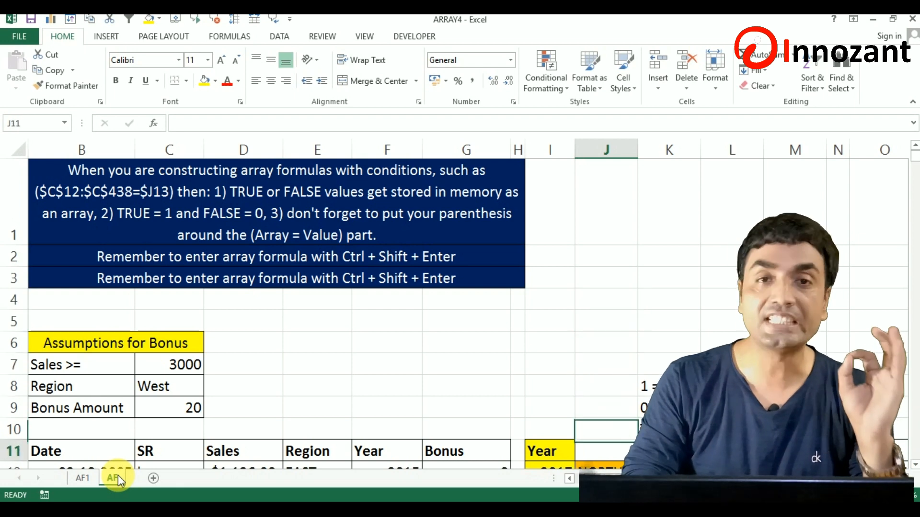
{"action": "key", "text": "Down"}
{"action": "key", "text": "Down"}
{"action": "key", "text": "Down"}
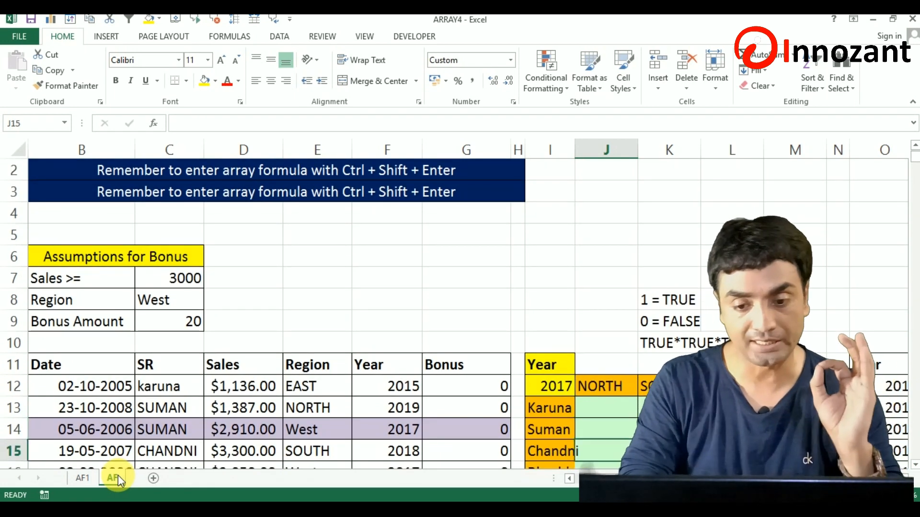
{"action": "key", "text": "Up"}
{"action": "key", "text": "Up"}
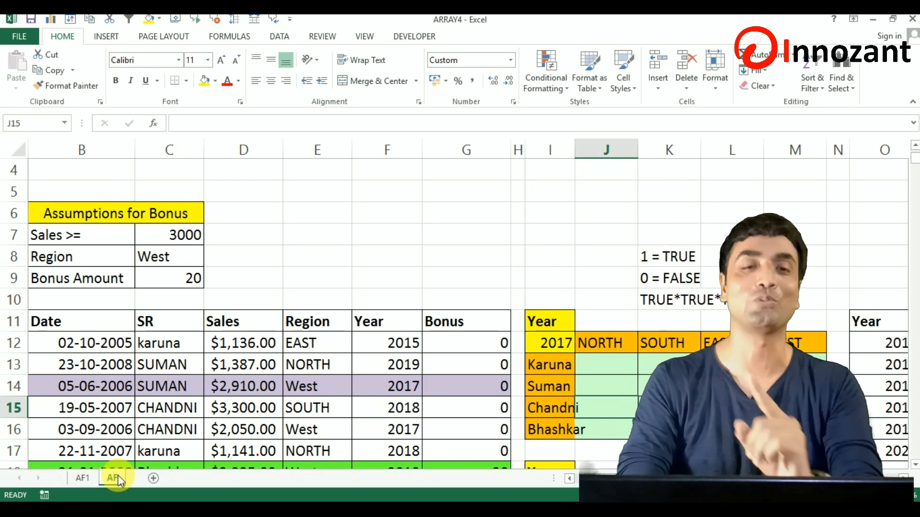
{"action": "key", "text": "Left"}
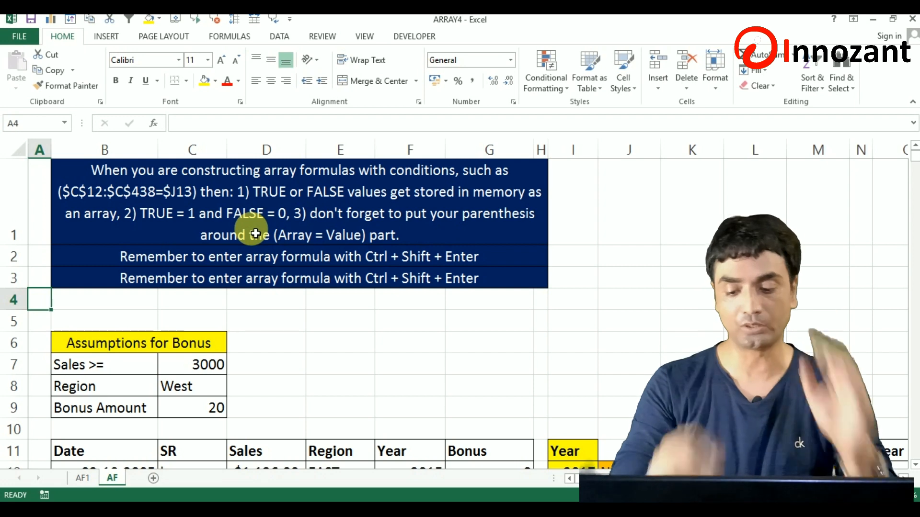
{"action": "key", "text": "Down"}
{"action": "key", "text": "Down"}
{"action": "key", "text": "Down"}
{"action": "key", "text": "Down"}
{"action": "key", "text": "Down"}
{"action": "key", "text": "Down"}
{"action": "key", "text": "Down"}
{"action": "key", "text": "Down"}
{"action": "key", "text": "Down"}
{"action": "key", "text": "Down"}
{"action": "key", "text": "Down"}
{"action": "key", "text": "Down"}
{"action": "key", "text": "Down"}
{"action": "key", "text": "Down"}
{"action": "key", "text": "Down"}
{"action": "key", "text": "Down"}
{"action": "key", "text": "Down"}
{"action": "key", "text": "Down"}
{"action": "key", "text": "Down"}
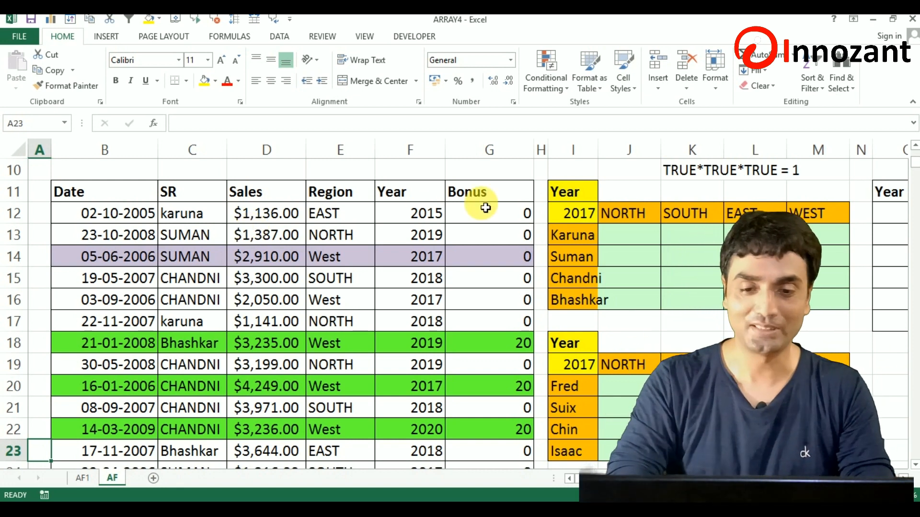
Examine the 2017 salesperson-by-region summary grid and the TRUE/FALSE notes above it.
{"action": "left_click", "coordinate": [591, 241]}
{"action": "key", "text": "Right"}
{"action": "key", "text": "Right"}
{"action": "key", "text": "Up"}
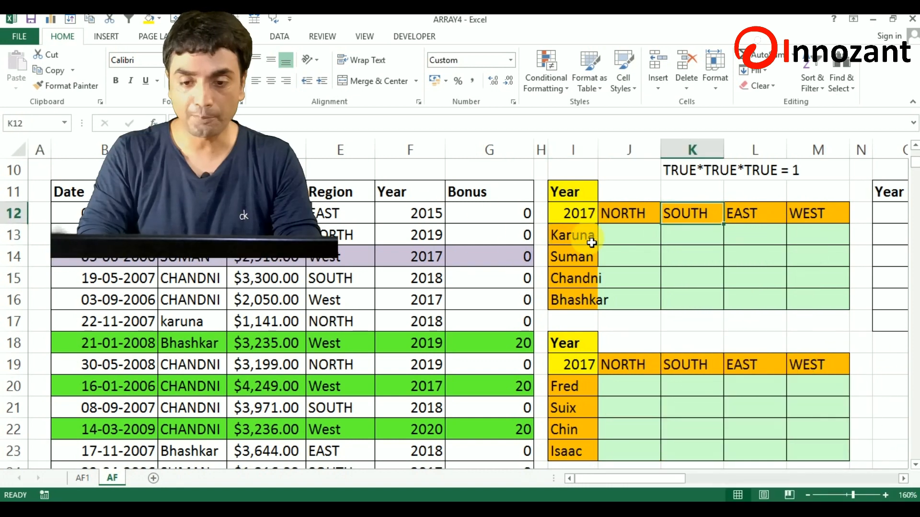
{"action": "scroll", "coordinate": [592, 243], "scroll_direction": "up", "scroll_amount": 1}
{"action": "key", "text": "Left"}
{"action": "key", "text": "Left"}
{"action": "key", "text": "Right"}
{"action": "key", "text": "Right"}
{"action": "key", "text": "Up"}
{"action": "key", "text": "Up"}
{"action": "key", "text": "Up"}
{"action": "key", "text": "Up"}
{"action": "key", "text": "Up"}
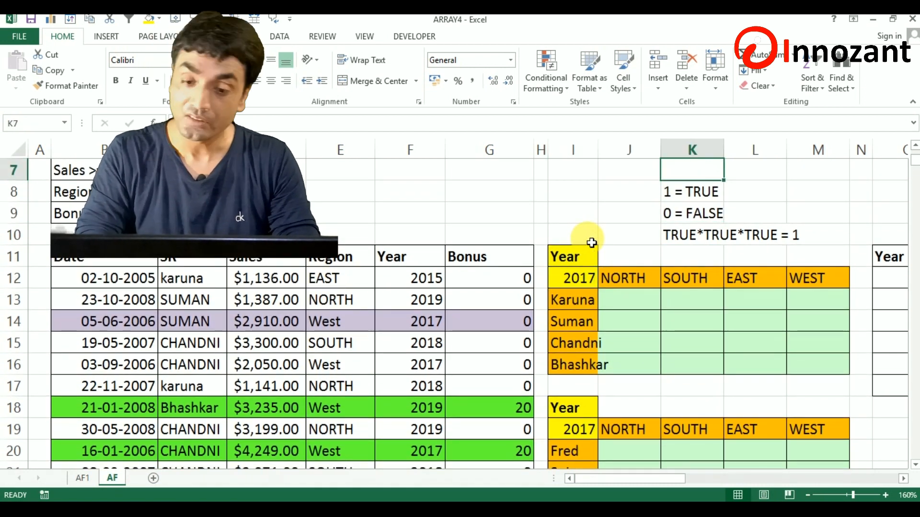
{"action": "key", "text": "Down"}
{"action": "key", "text": "Down"}
{"action": "key", "text": "Down"}
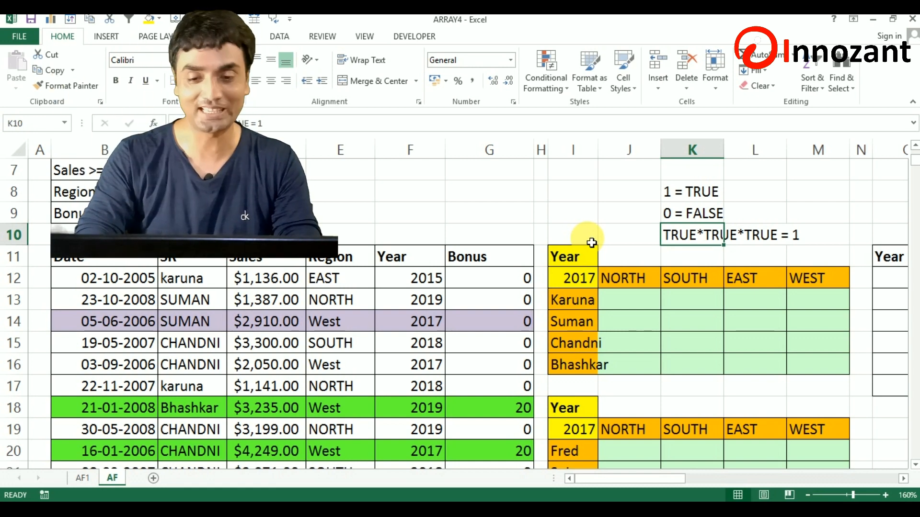
{"action": "key", "text": "Right"}
{"action": "key", "text": "Right"}
{"action": "key", "text": "Left"}
{"action": "key", "text": "Down"}
{"action": "key", "text": "Down"}
{"action": "key", "text": "Down"}
{"action": "key", "text": "Down"}
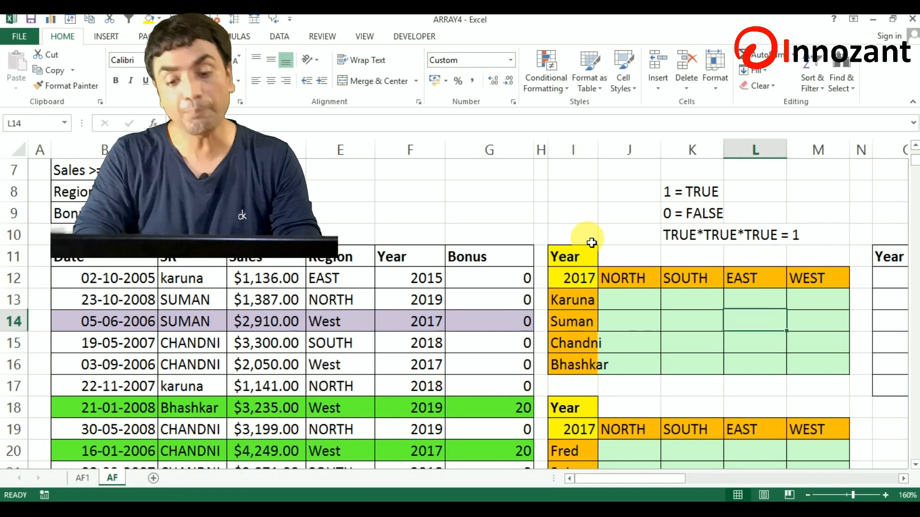
Start a SUM formula in cell J13 of the 2017 grid, with an extra opening parenthesis for its first condition.
{"action": "key", "text": "Left"}
{"action": "key", "text": "Left"}
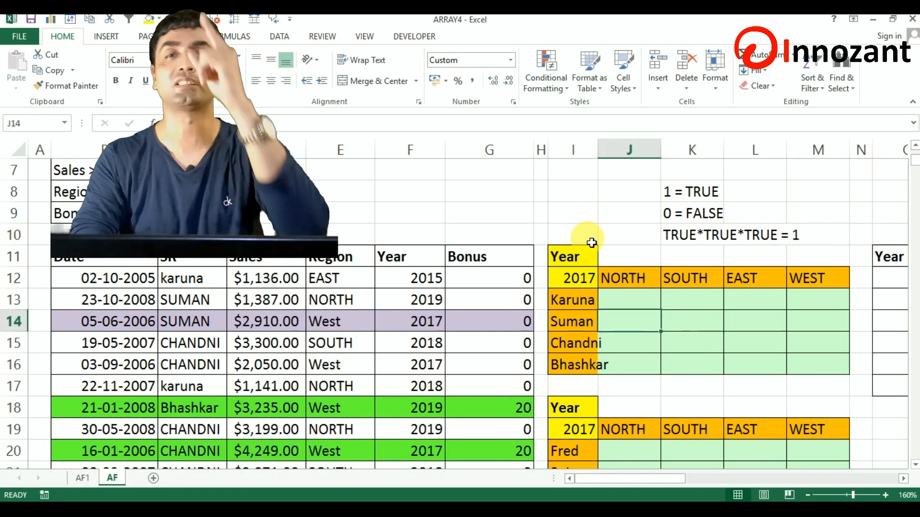
{"action": "key", "text": "Up"}
{"action": "key", "text": "Right"}
{"action": "key", "text": "Left"}
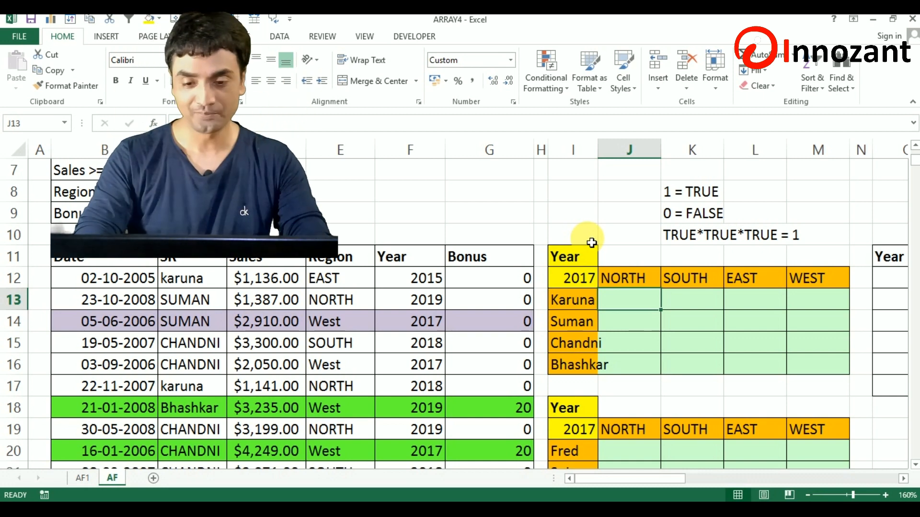
{"action": "scroll", "coordinate": [591, 243], "scroll_direction": "right", "scroll_amount": 3}
{"action": "type", "text": "="}
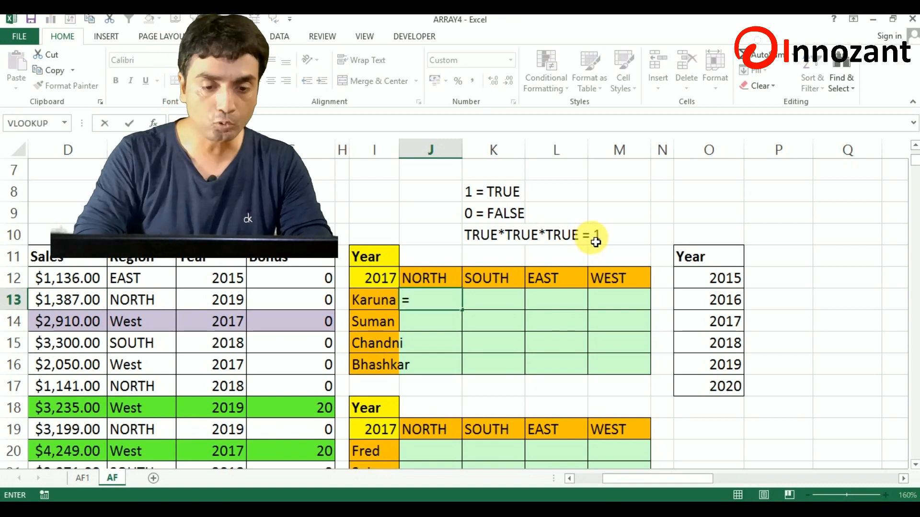
{"action": "type", "text": "sum"}
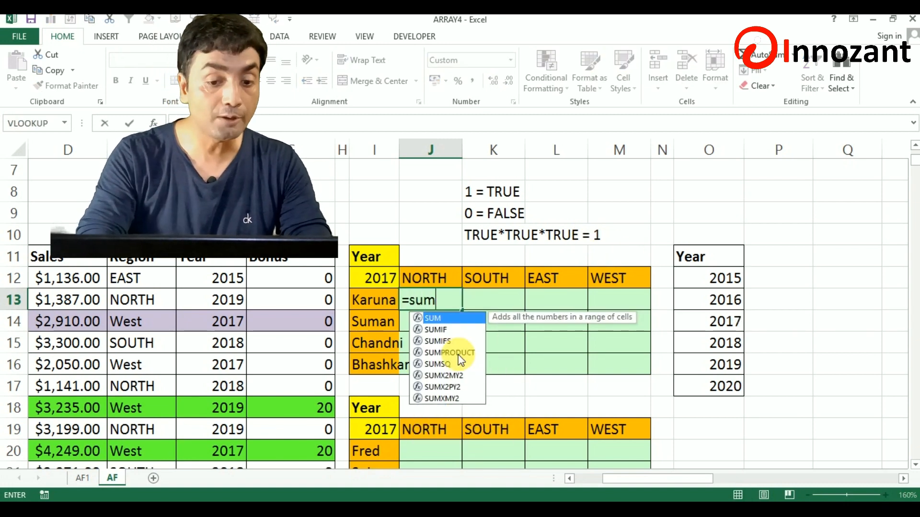
{"action": "key", "text": "Tab"}
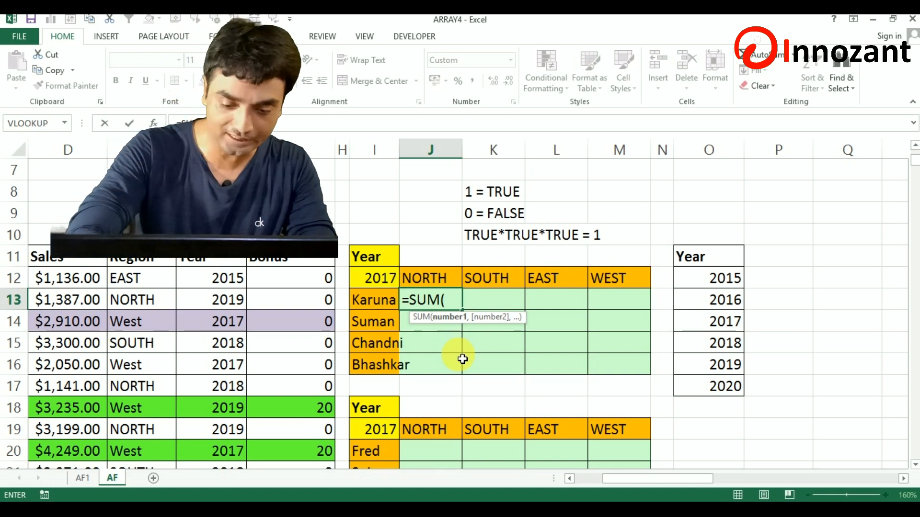
{"action": "type", "text": "("}
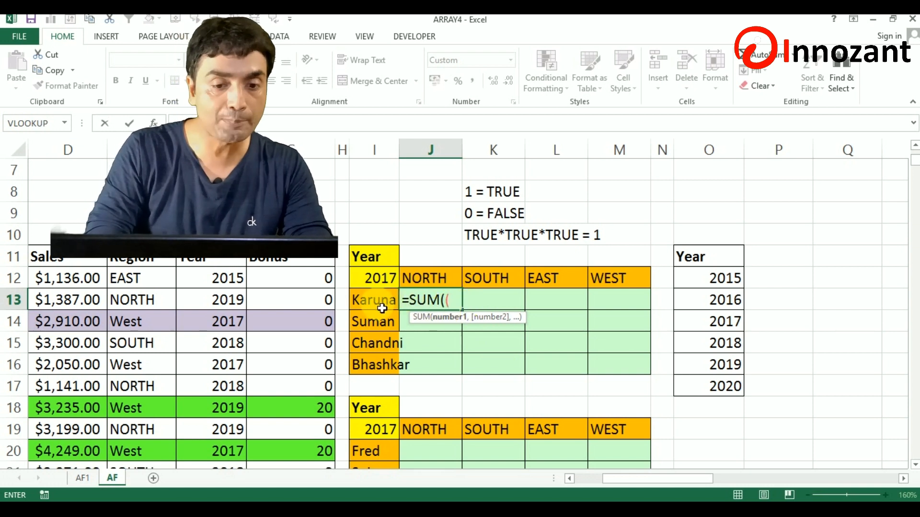
Add the salesperson column as the absolute range $C$12:$C$438 to the first condition.
{"action": "key", "text": "Left"}
{"action": "key", "text": "Left"}
{"action": "key", "text": "Left"}
{"action": "key", "text": "Left"}
{"action": "key", "text": "Left"}
{"action": "key", "text": "Left"}
{"action": "key", "text": "Left"}
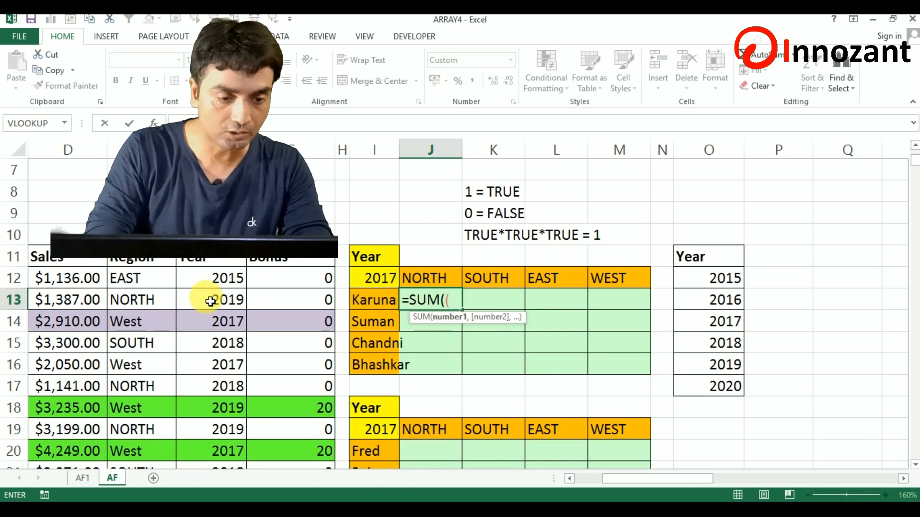
{"action": "key", "text": "Up"}
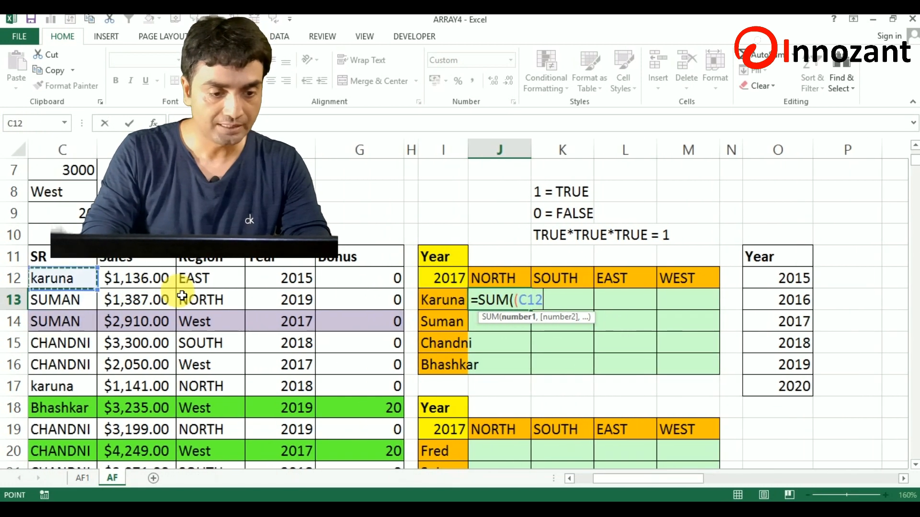
{"action": "key", "text": "Left"}
{"action": "key", "text": "Right"}
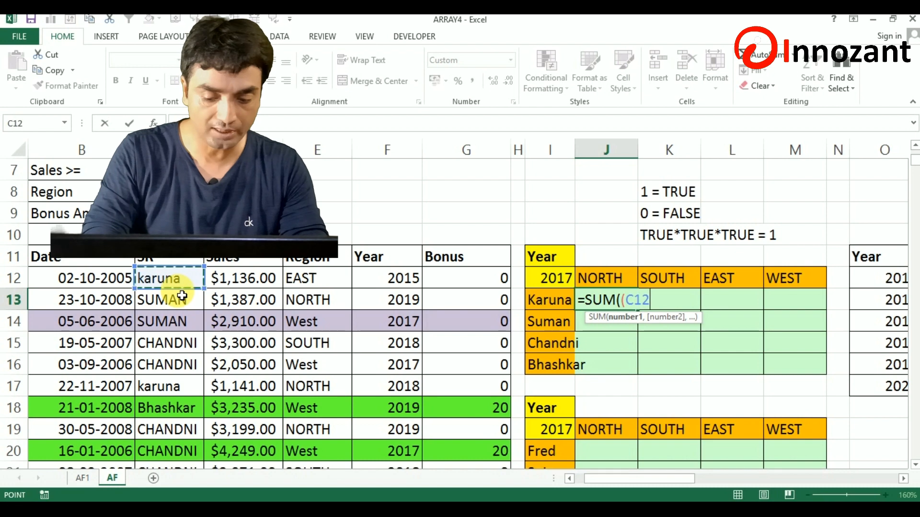
{"action": "key", "text": "ctrl+shift+Down"}
{"action": "key", "text": "F4"}
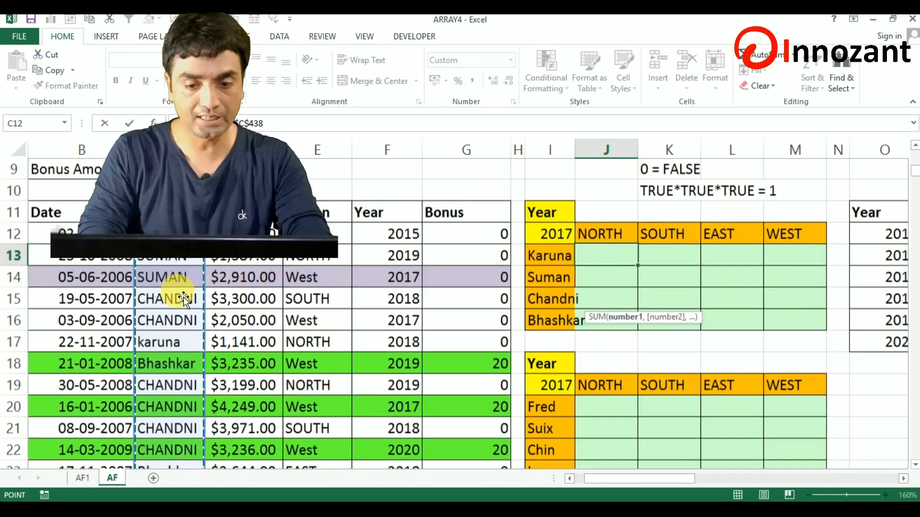
Compare the salesperson range with the row's name as $I13, locking only the column, and close the condition.
{"action": "type", "text": "="}
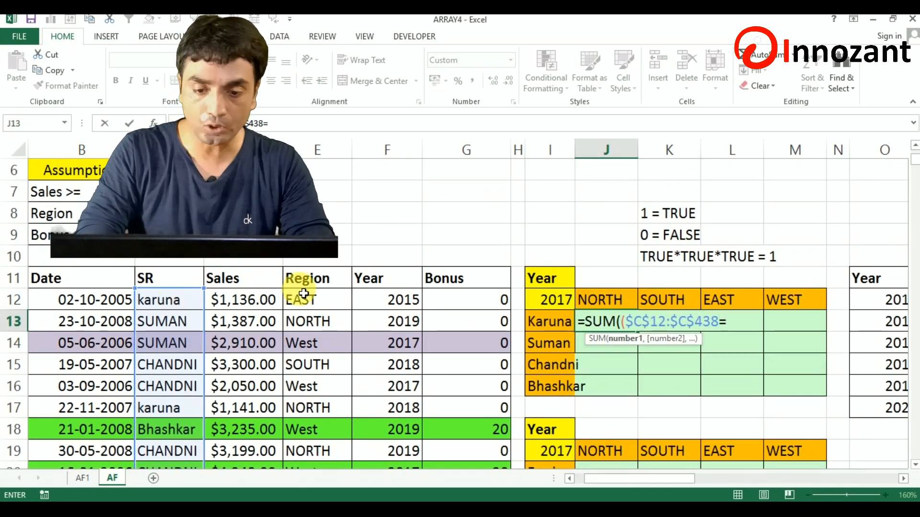
{"action": "left_click", "coordinate": [559, 329]}
{"action": "key", "text": "F4"}
{"action": "key", "text": "F4"}
{"action": "key", "text": "F4"}
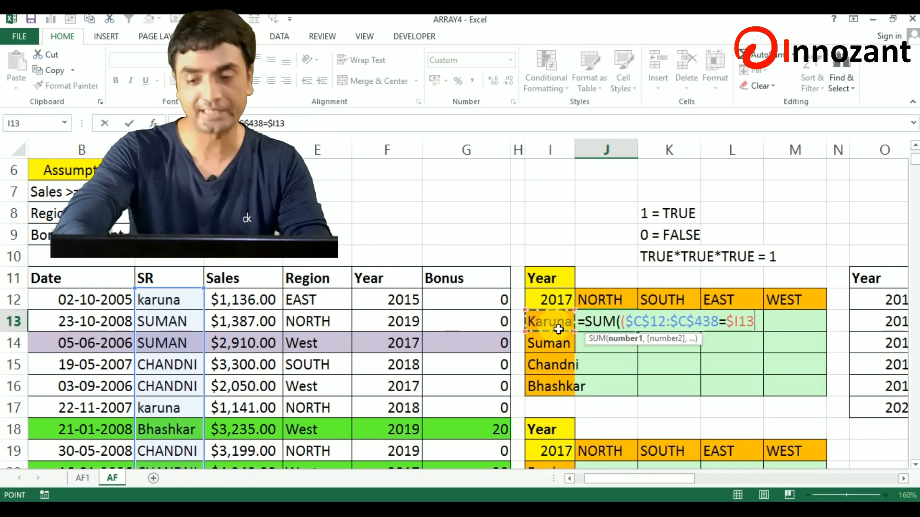
{"action": "type", "text": ")"}
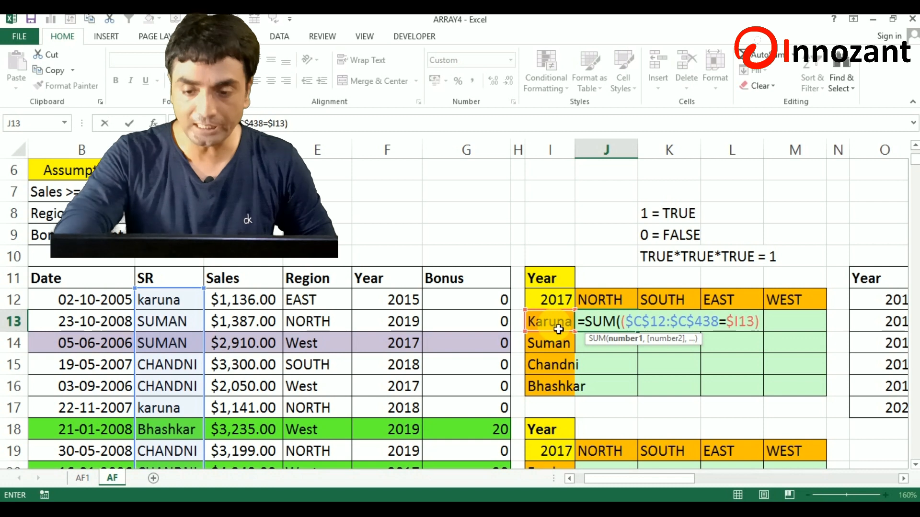
{"action": "type", "text": "*"}
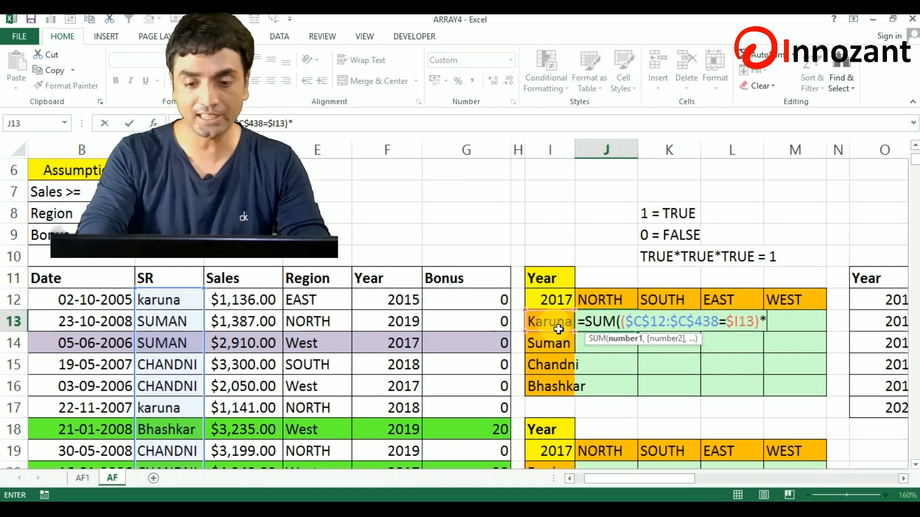
Multiply by a second condition that starts with the absolute Region range $E$12:$E$438 followed by an equals sign.
{"action": "left_click", "coordinate": [325, 300]}
{"action": "key", "text": "ctrl+shift+Down"}
{"action": "key", "text": "F4"}
{"action": "type", "text": "="}
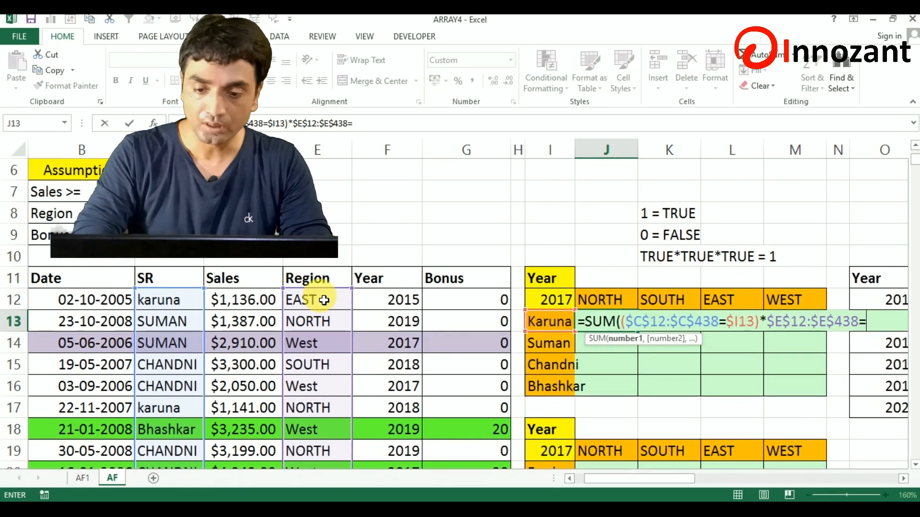
Compare the Region range with the header J$12, locking only the row, and enclose the second condition in parentheses.
{"action": "left_click", "coordinate": [610, 301]}
{"action": "key", "text": "F4"}
{"action": "key", "text": "F4"}
{"action": "key", "text": "F4"}
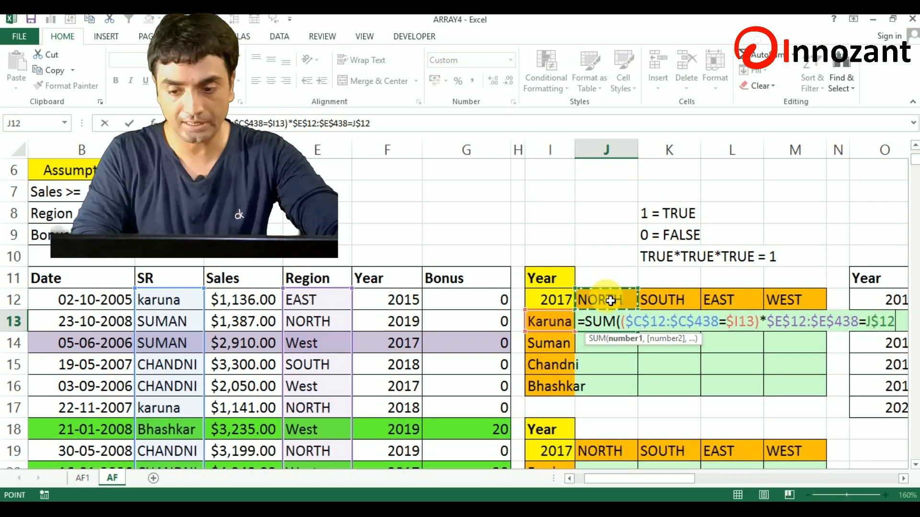
{"action": "key", "text": "F4"}
{"action": "key", "text": "F4"}
{"action": "key", "text": "F4"}
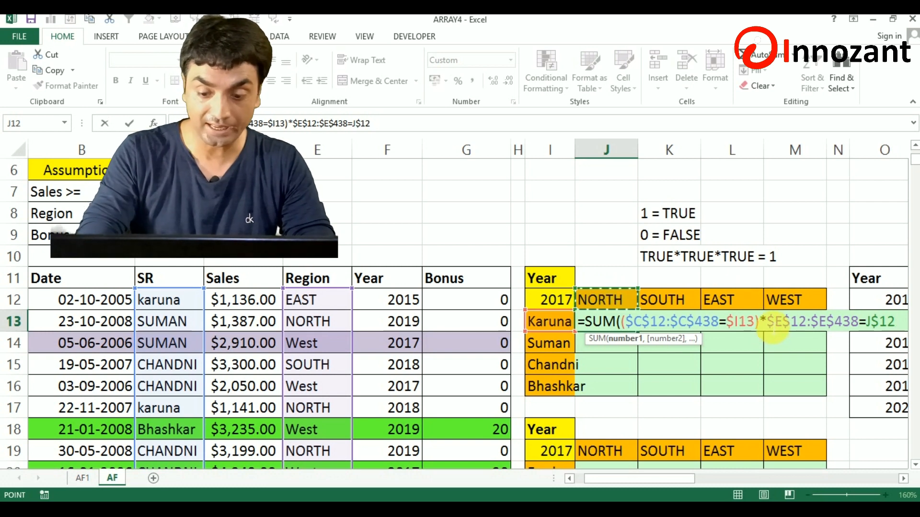
{"action": "left_click", "coordinate": [772, 330]}
{"action": "type", "text": "("}
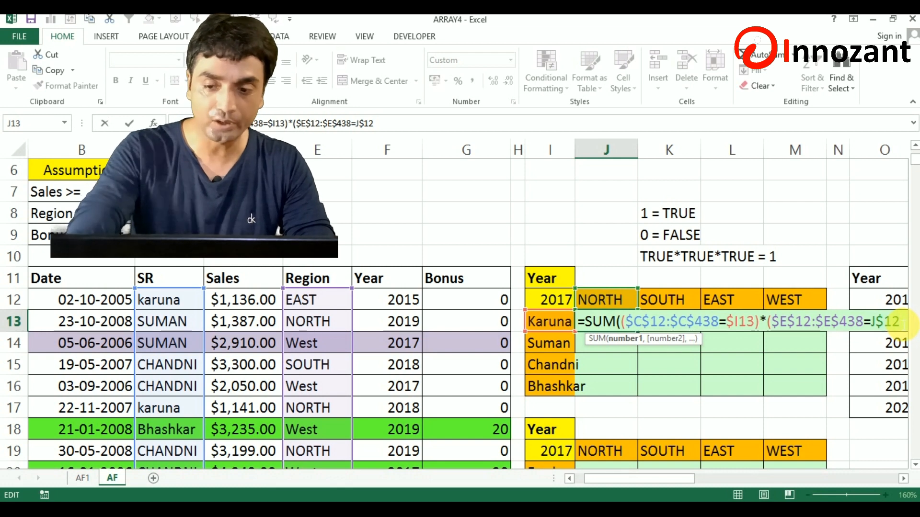
{"action": "type", "text": ")"}
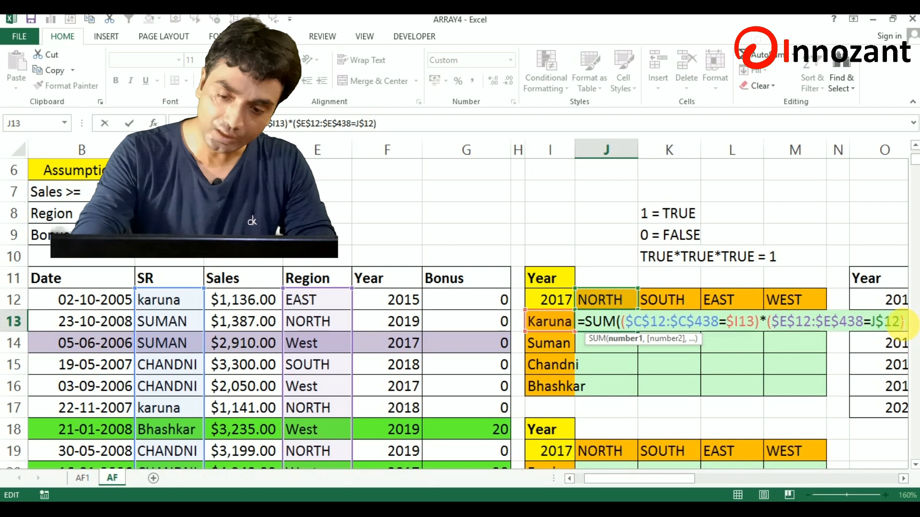
{"action": "type", "text": "*"}
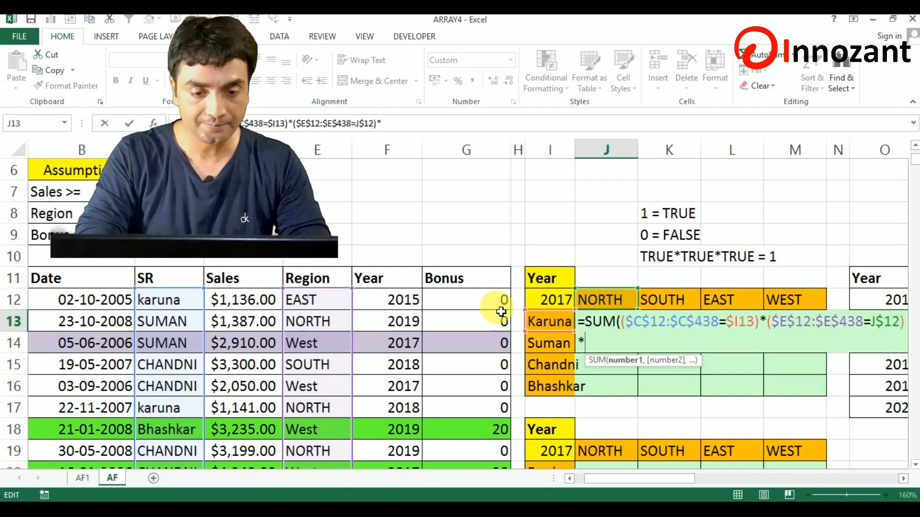
Multiply by a third parenthesized condition, ($F$12:$F$438=$I$12), matching the Year column to the grid's year.
{"action": "left_click", "coordinate": [409, 303]}
{"action": "key", "text": "ctrl+shift+Down"}
{"action": "key", "text": "F4"}
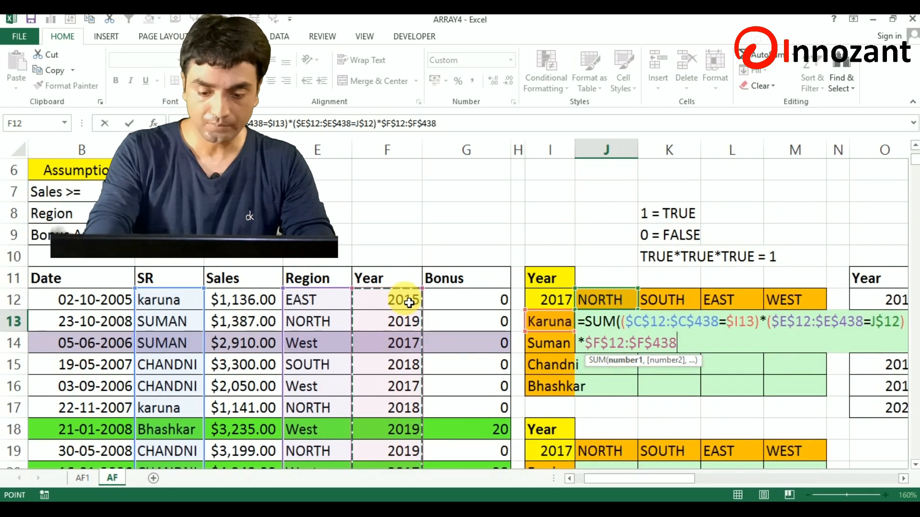
{"action": "type", "text": "="}
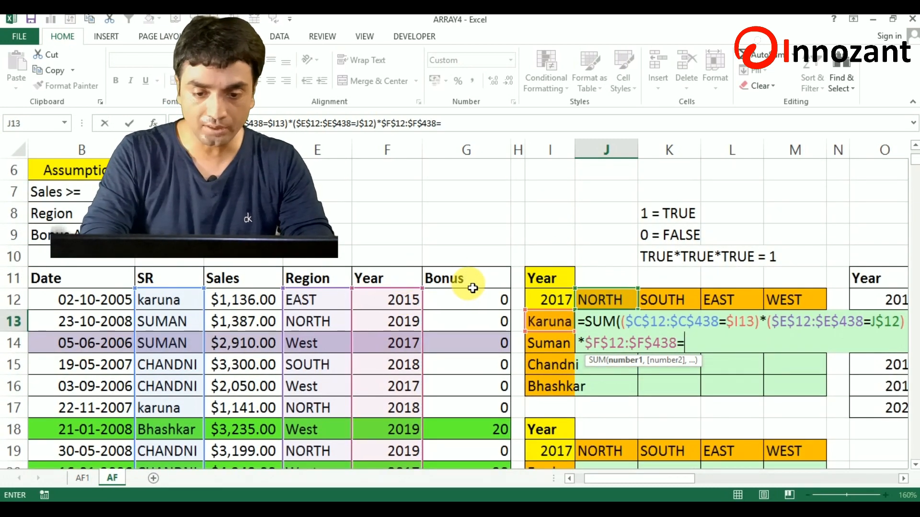
{"action": "left_click", "coordinate": [542, 304]}
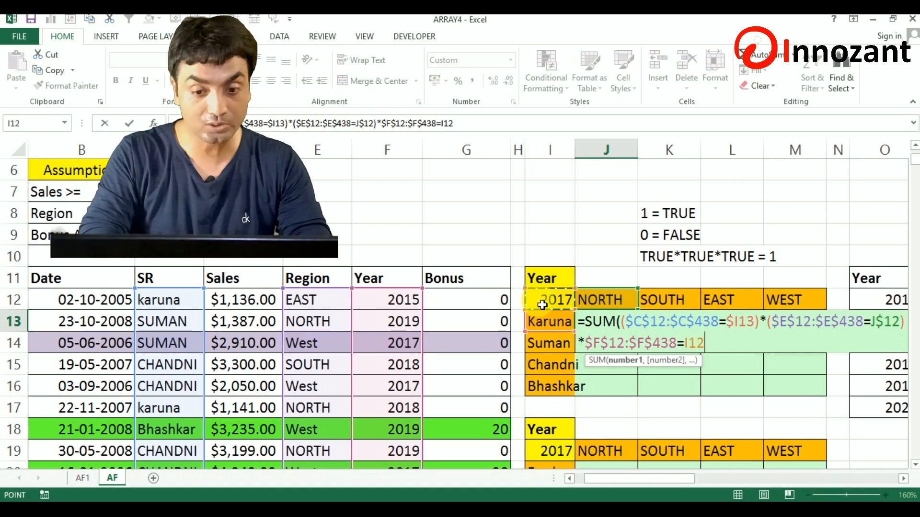
{"action": "key", "text": "F4"}
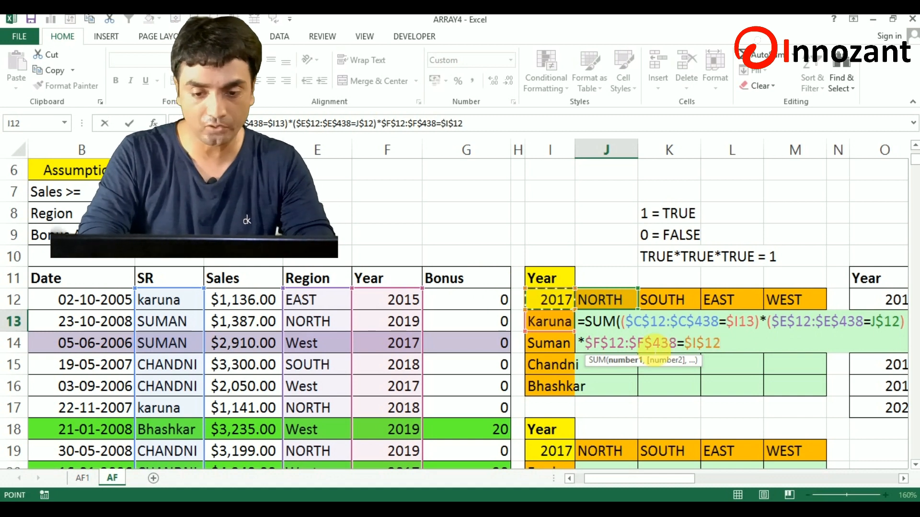
{"action": "left_click", "coordinate": [586, 343]}
{"action": "type", "text": "("}
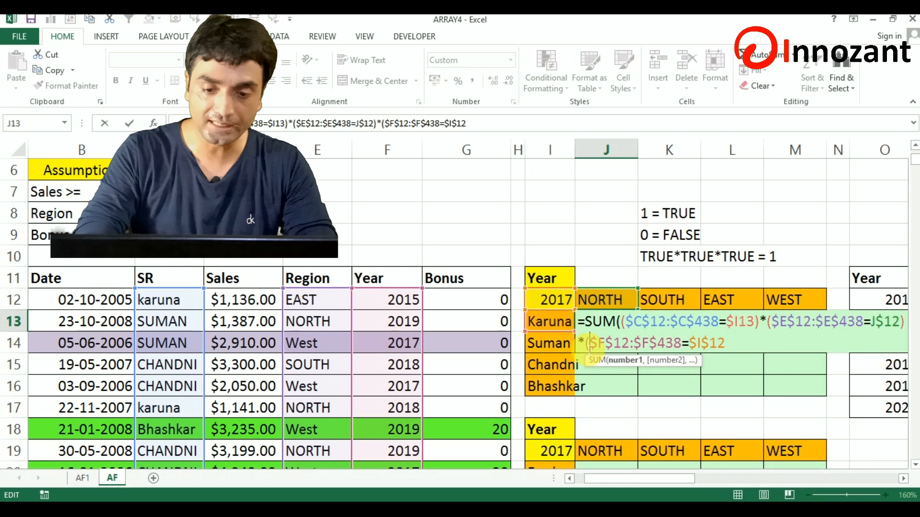
{"action": "left_click", "coordinate": [729, 348]}
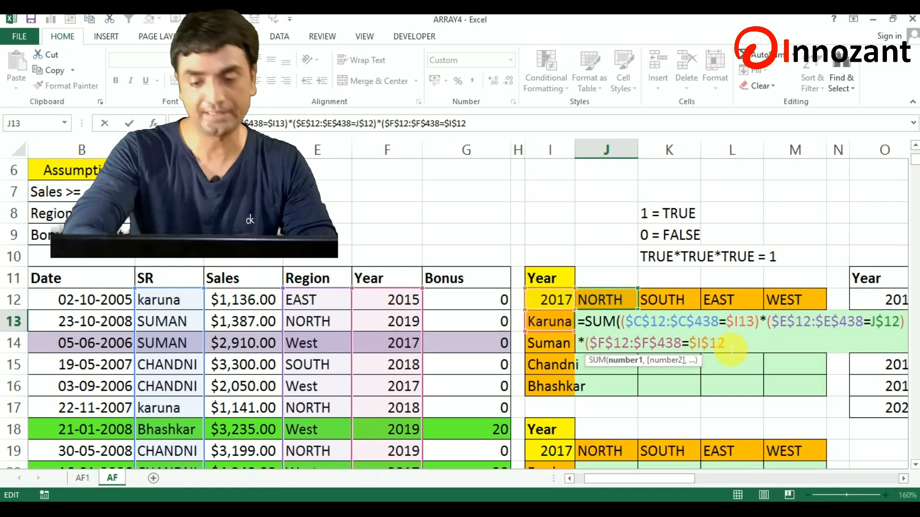
{"action": "type", "text": ")"}
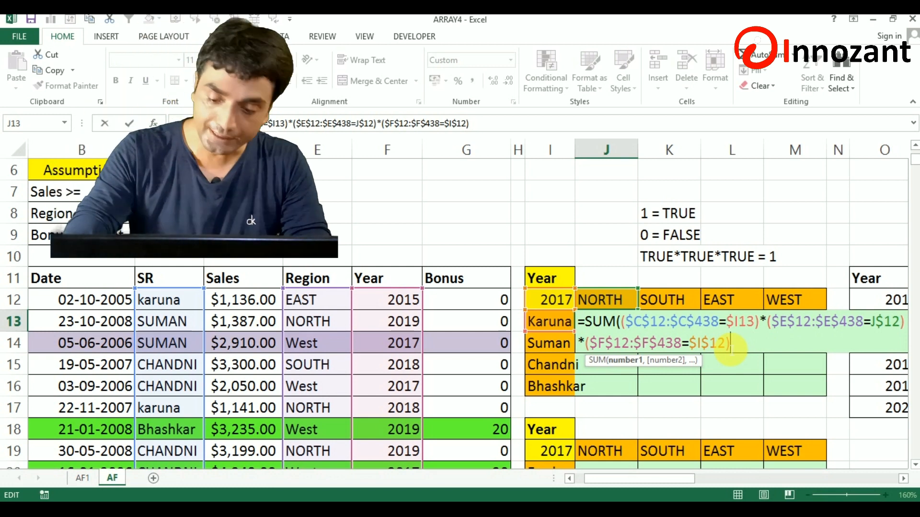
Multiply by the Sales range $D$12:$D$438, enter the SUM as an array formula and fill it across J13:M16.
{"action": "type", "text": "*"}
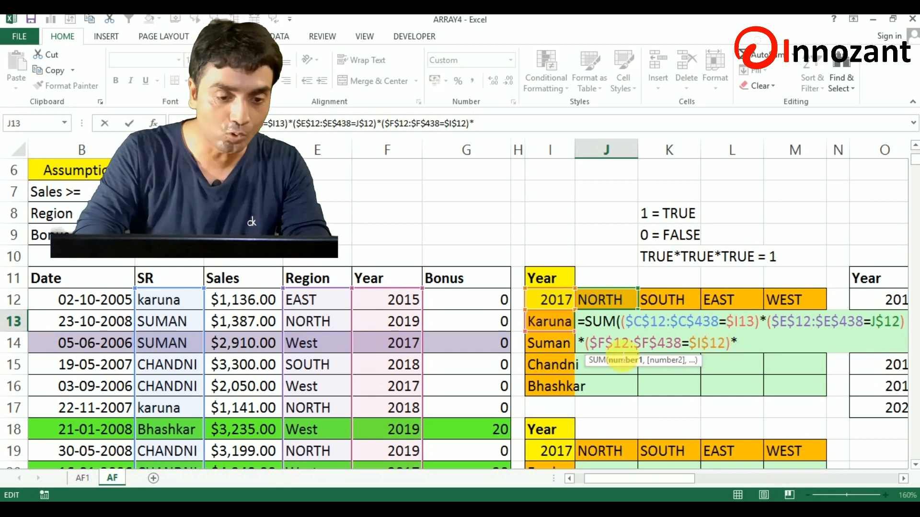
{"action": "left_click", "coordinate": [266, 305]}
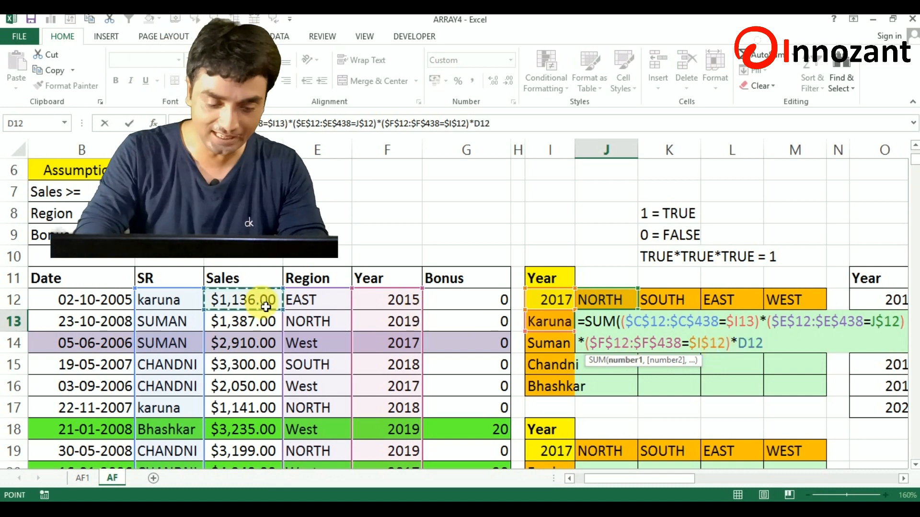
{"action": "key", "text": "ctrl+shift+Down"}
{"action": "key", "text": "F4"}
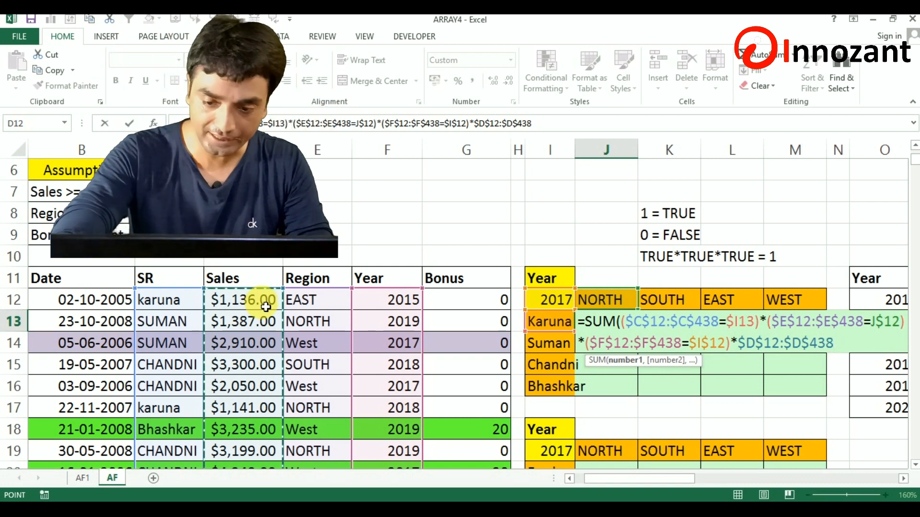
{"action": "type", "text": ")"}
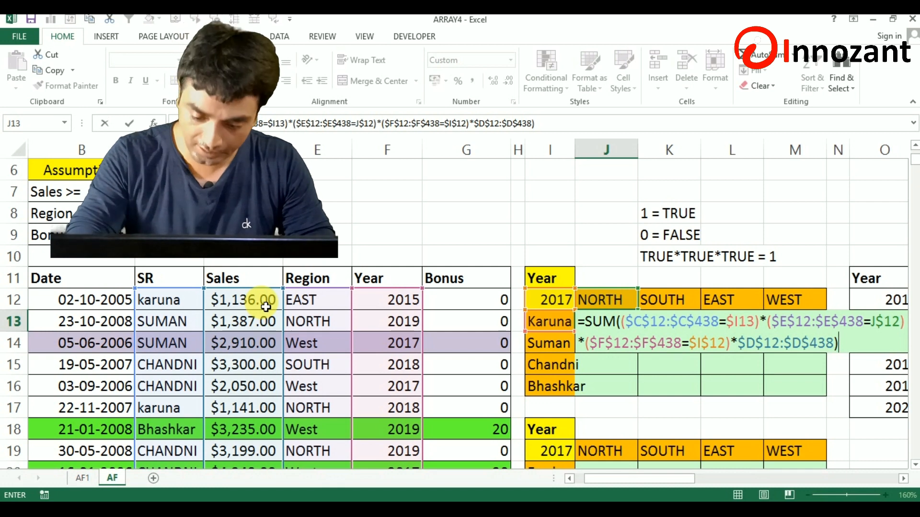
{"action": "key", "text": "ctrl+shift+Return"}
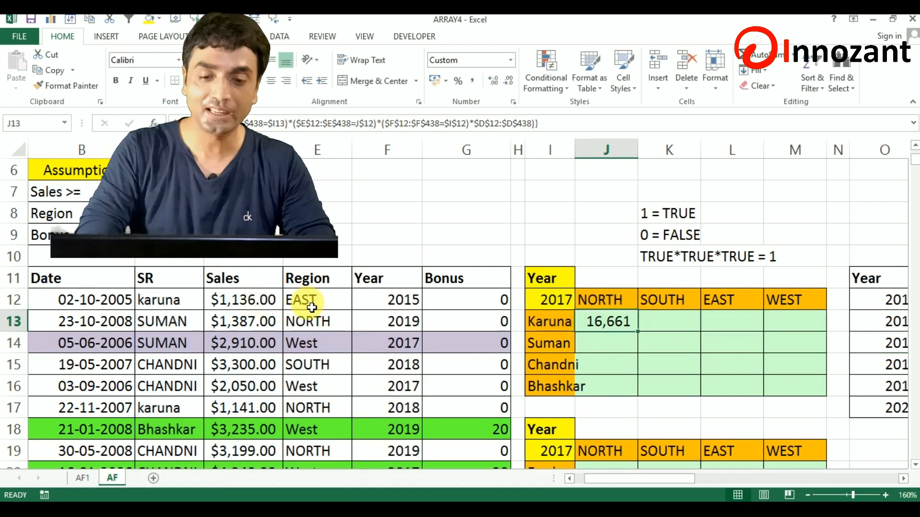
{"action": "left_click_drag", "start_coordinate": [640, 334], "coordinate": [825, 397]}
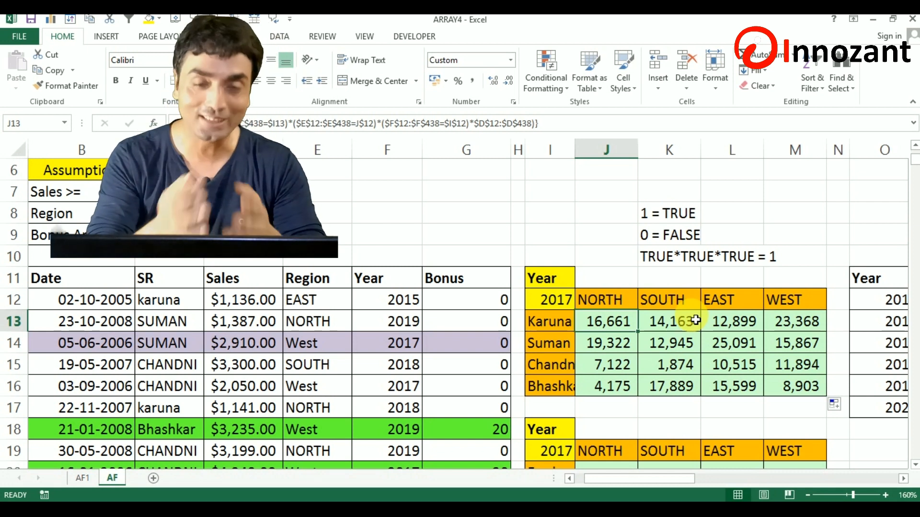
Examine the J13 array formula's salesperson, region and year conditions and its multiplied Sales range.
{"action": "double_click", "coordinate": [606, 322]}
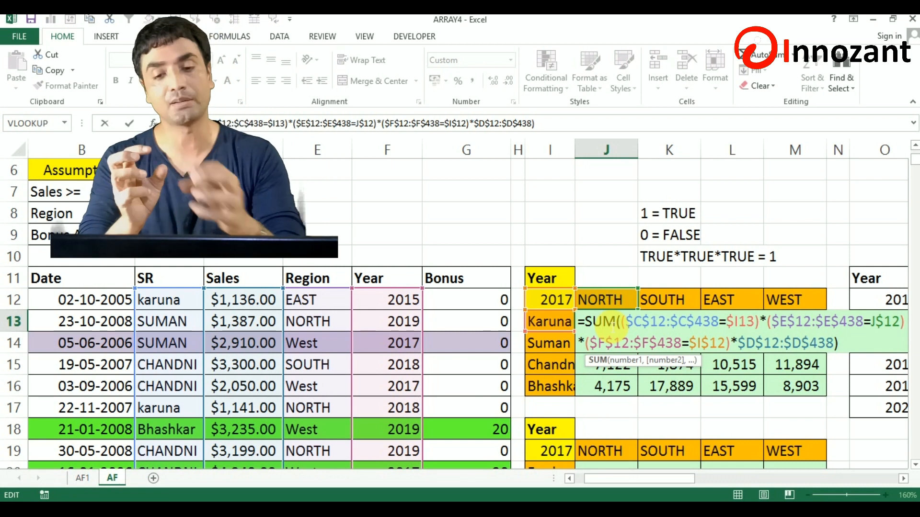
{"action": "left_click", "coordinate": [636, 323]}
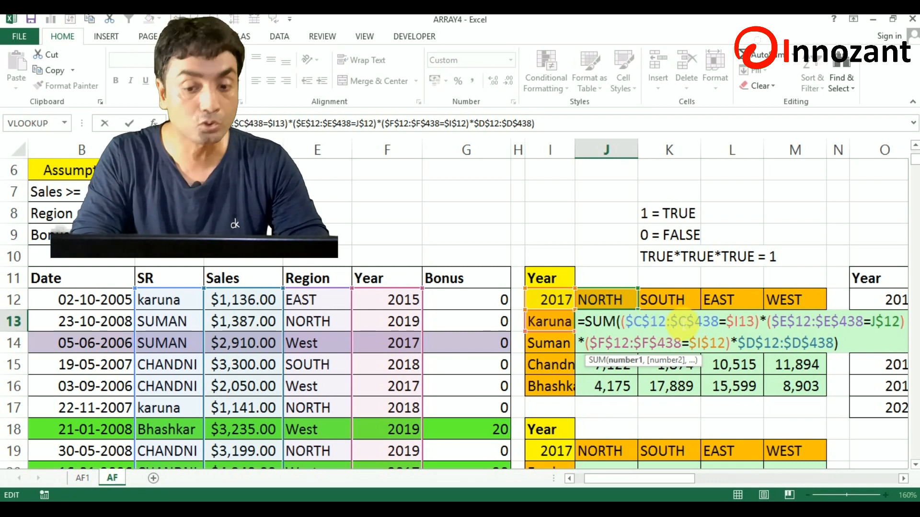
{"action": "left_click", "coordinate": [638, 323]}
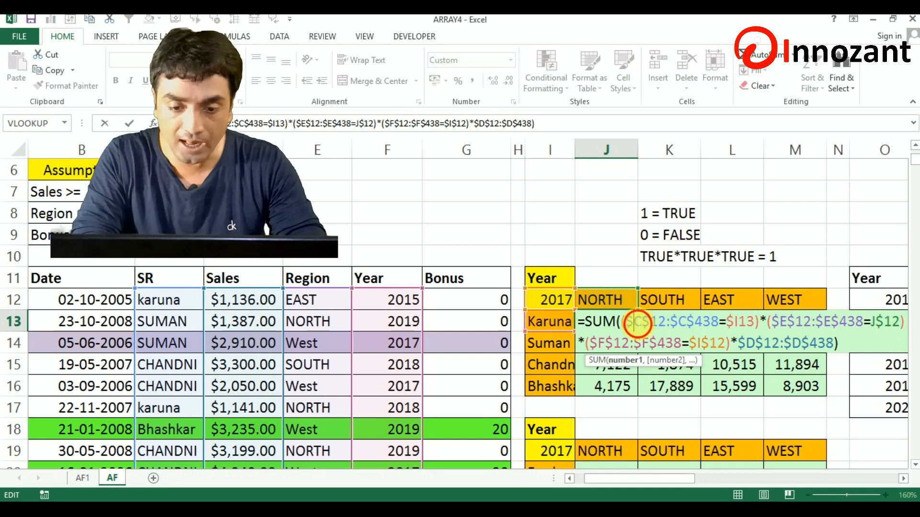
{"action": "double_click", "coordinate": [637, 323]}
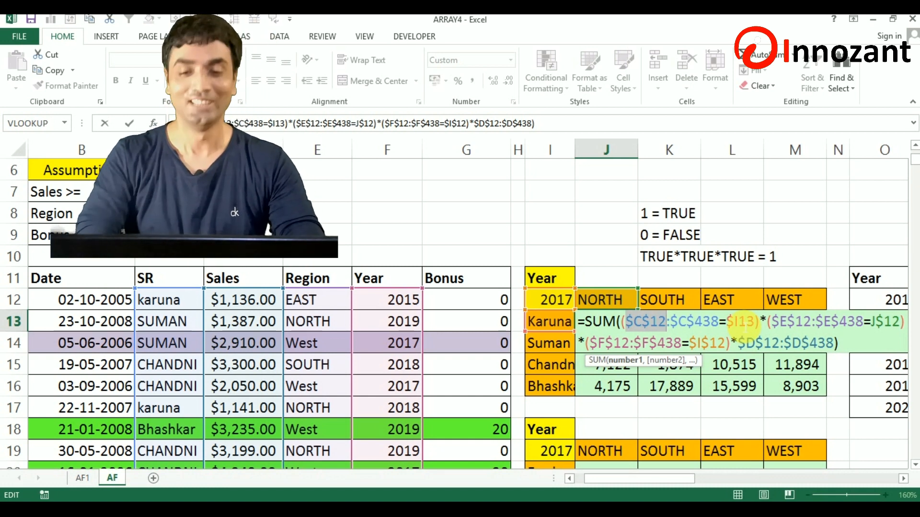
{"action": "left_click", "coordinate": [851, 330]}
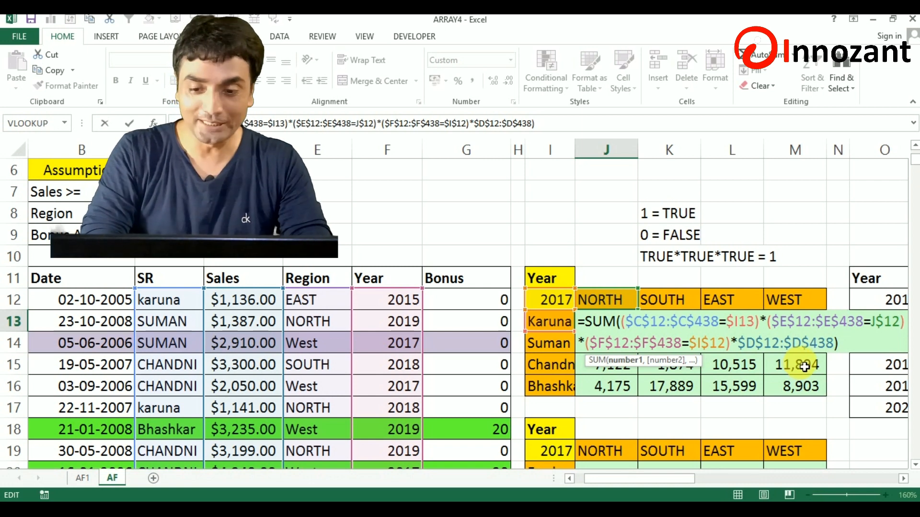
{"action": "left_click", "coordinate": [749, 345]}
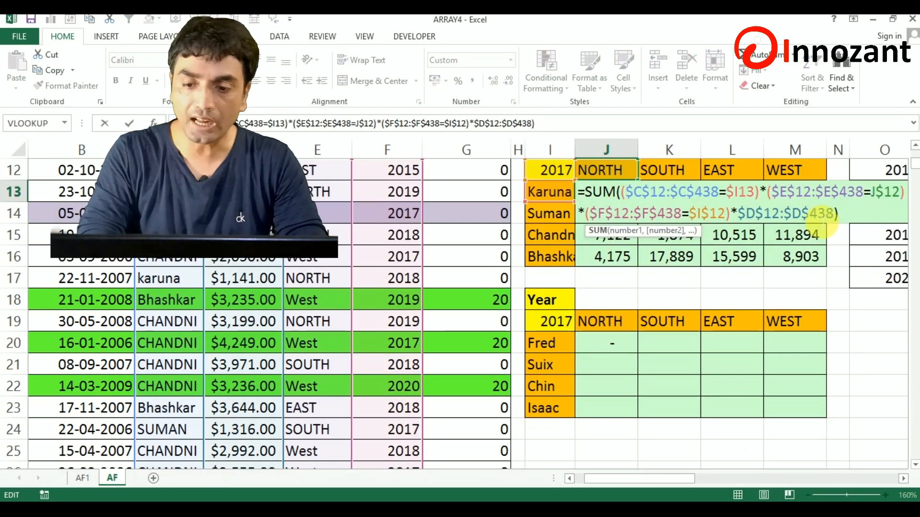
Remove the *$D$12:$D$438 factor from J13's SUM, re-enter it as an array formula and fill it across J13:M16.
{"action": "key", "text": "Left"}
{"action": "key", "text": "BackSpace"}
{"action": "key", "text": "BackSpace"}
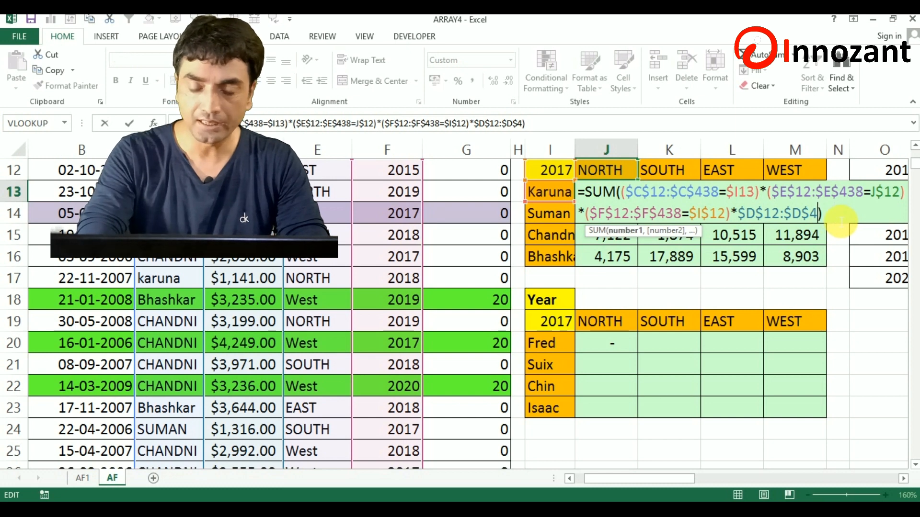
{"action": "key", "text": "BackSpace"}
{"action": "key", "text": "BackSpace"}
{"action": "key", "text": "BackSpace"}
{"action": "key", "text": "BackSpace"}
{"action": "key", "text": "BackSpace"}
{"action": "key", "text": "BackSpace"}
{"action": "key", "text": "BackSpace"}
{"action": "key", "text": "BackSpace"}
{"action": "key", "text": "BackSpace"}
{"action": "key", "text": "BackSpace"}
{"action": "key", "text": "BackSpace"}
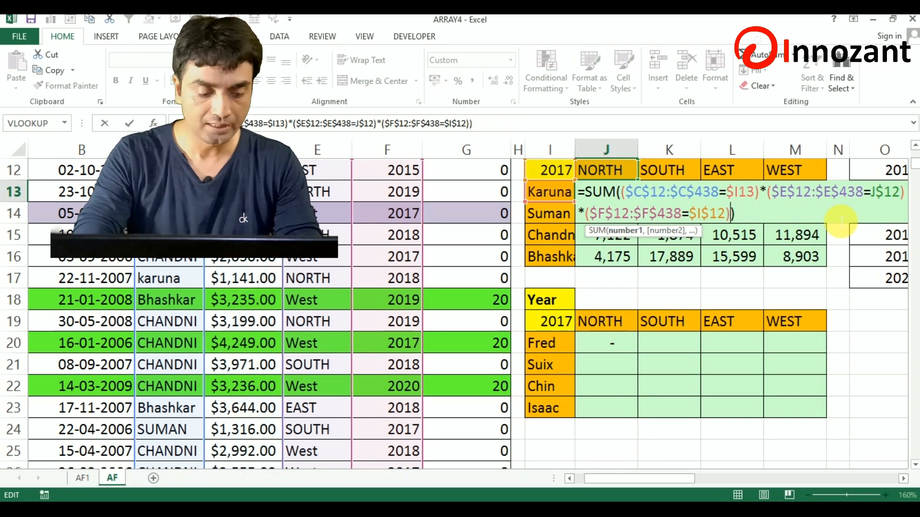
{"action": "key", "text": "ctrl+shift+Return"}
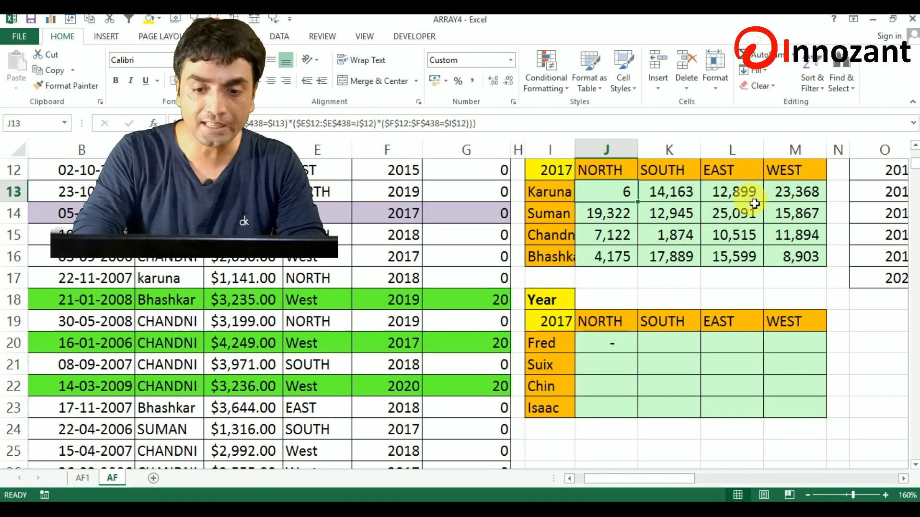
{"action": "left_click_drag", "start_coordinate": [639, 202], "coordinate": [815, 259]}
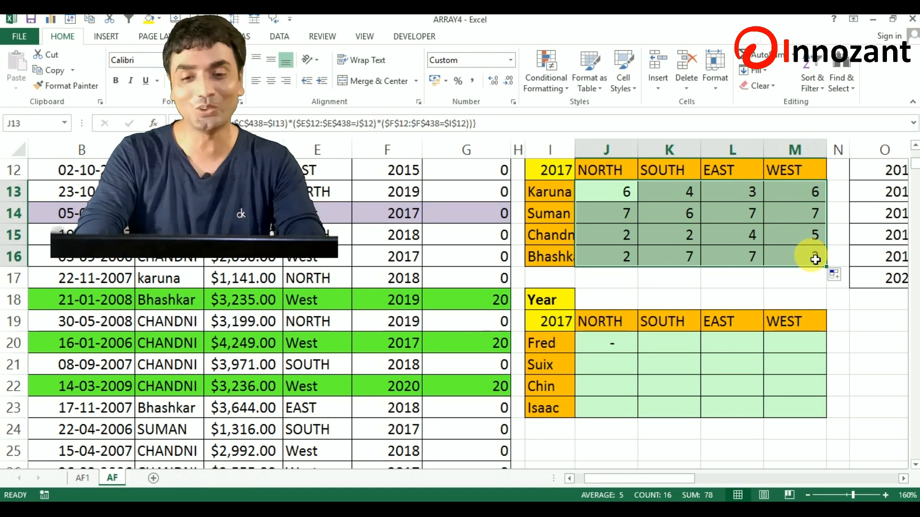
Open the array formula in J13 for editing.
{"action": "double_click", "coordinate": [627, 189]}
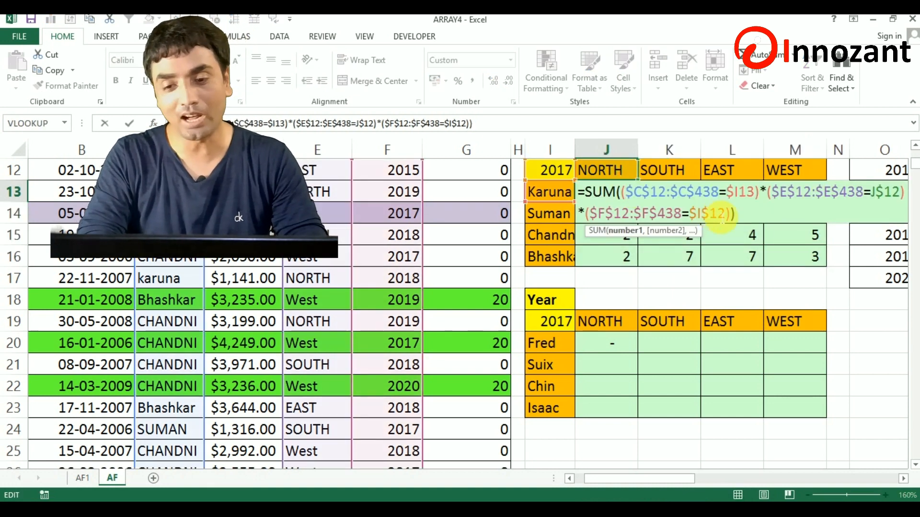